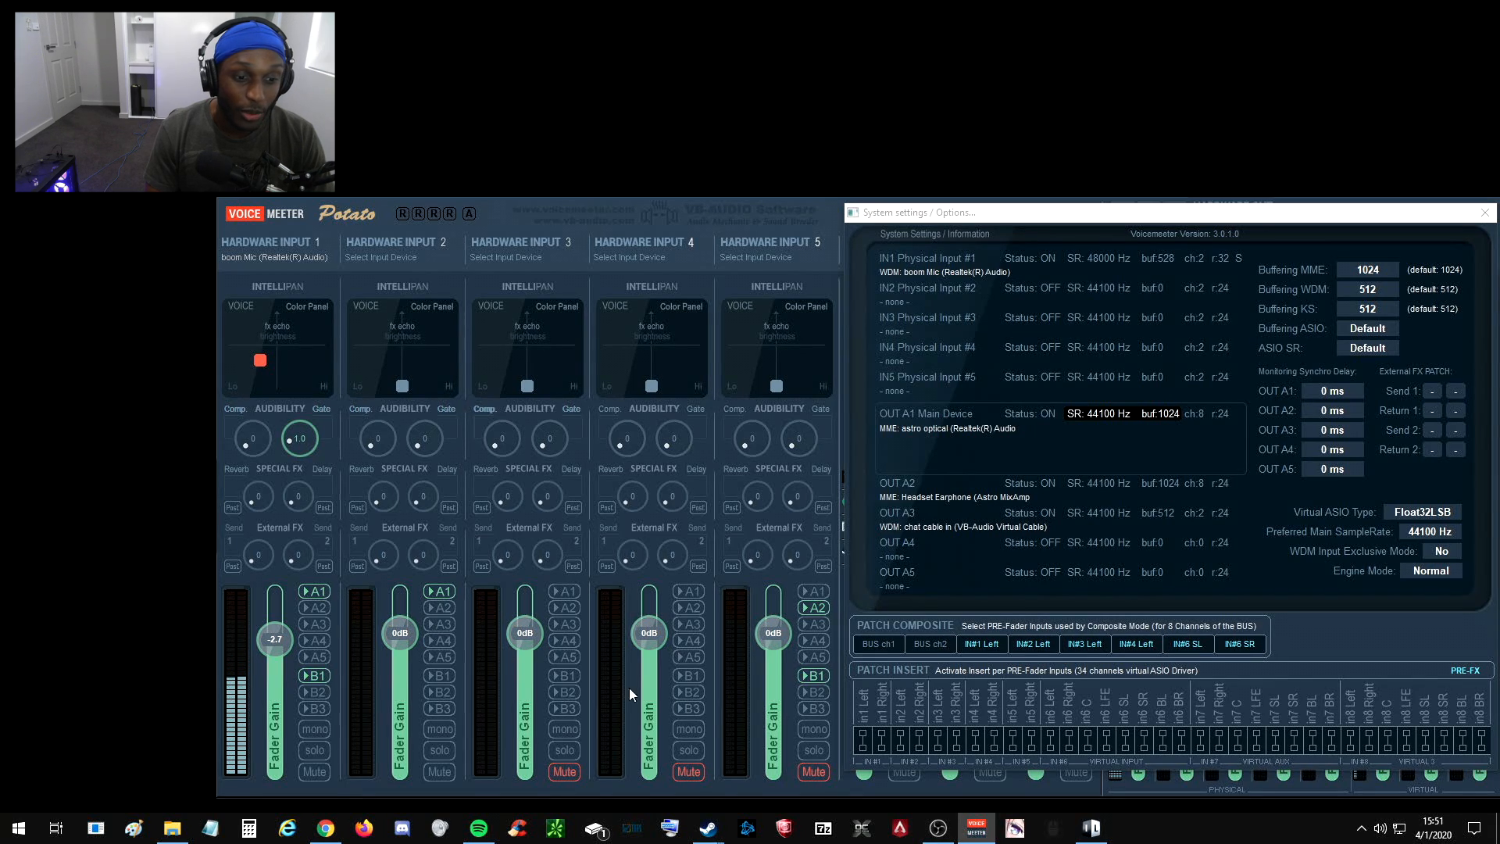
- Activate the patch inserts for in1 Left and in1 Right, and turn off A1 routing on Hardware Input 1
{"action": "left_click", "coordinate": [864, 736]}
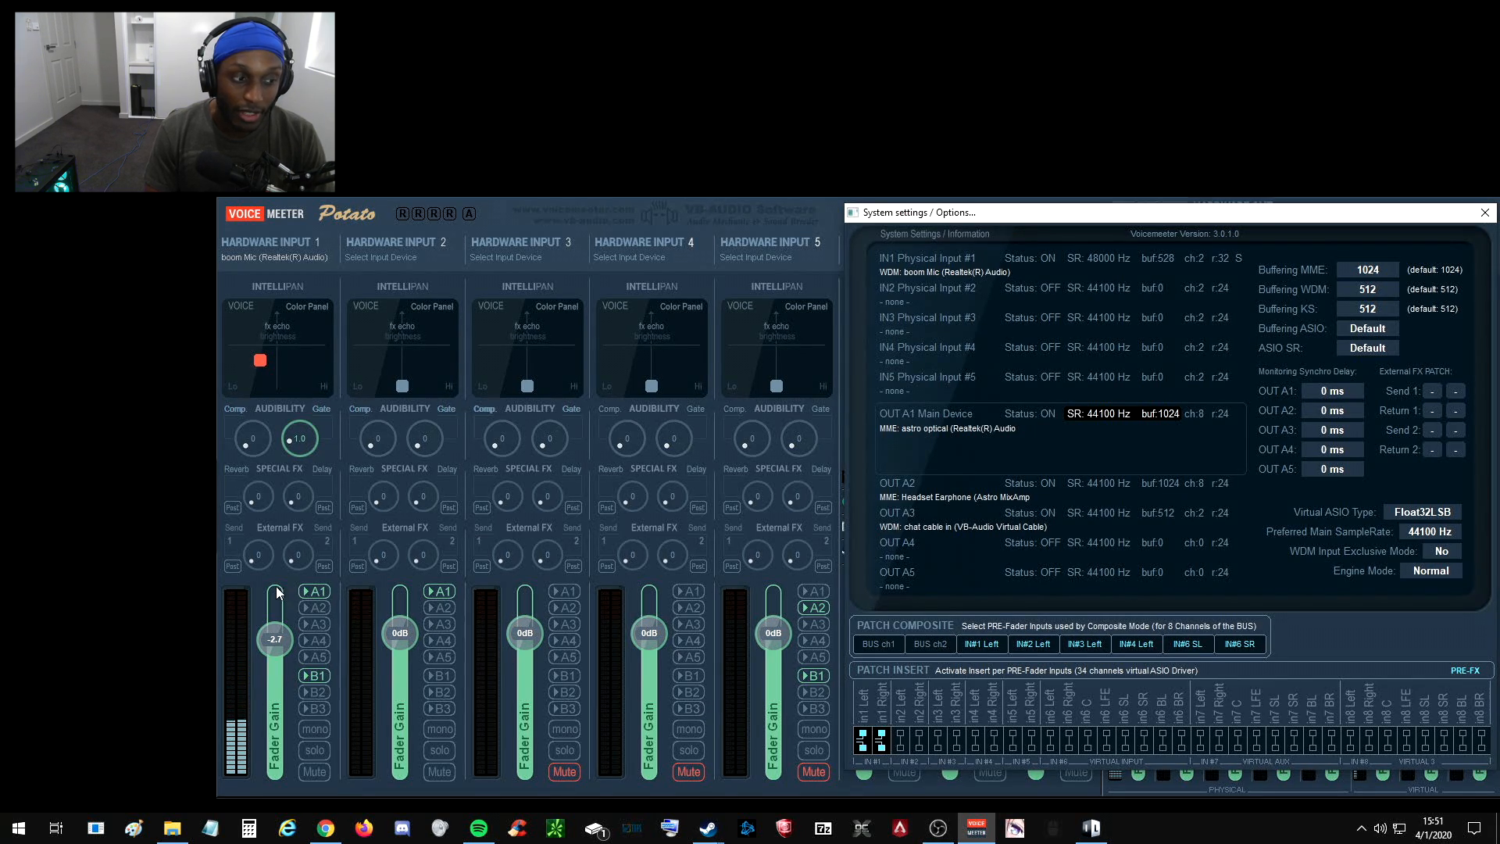
{"action": "left_click", "coordinate": [317, 592]}
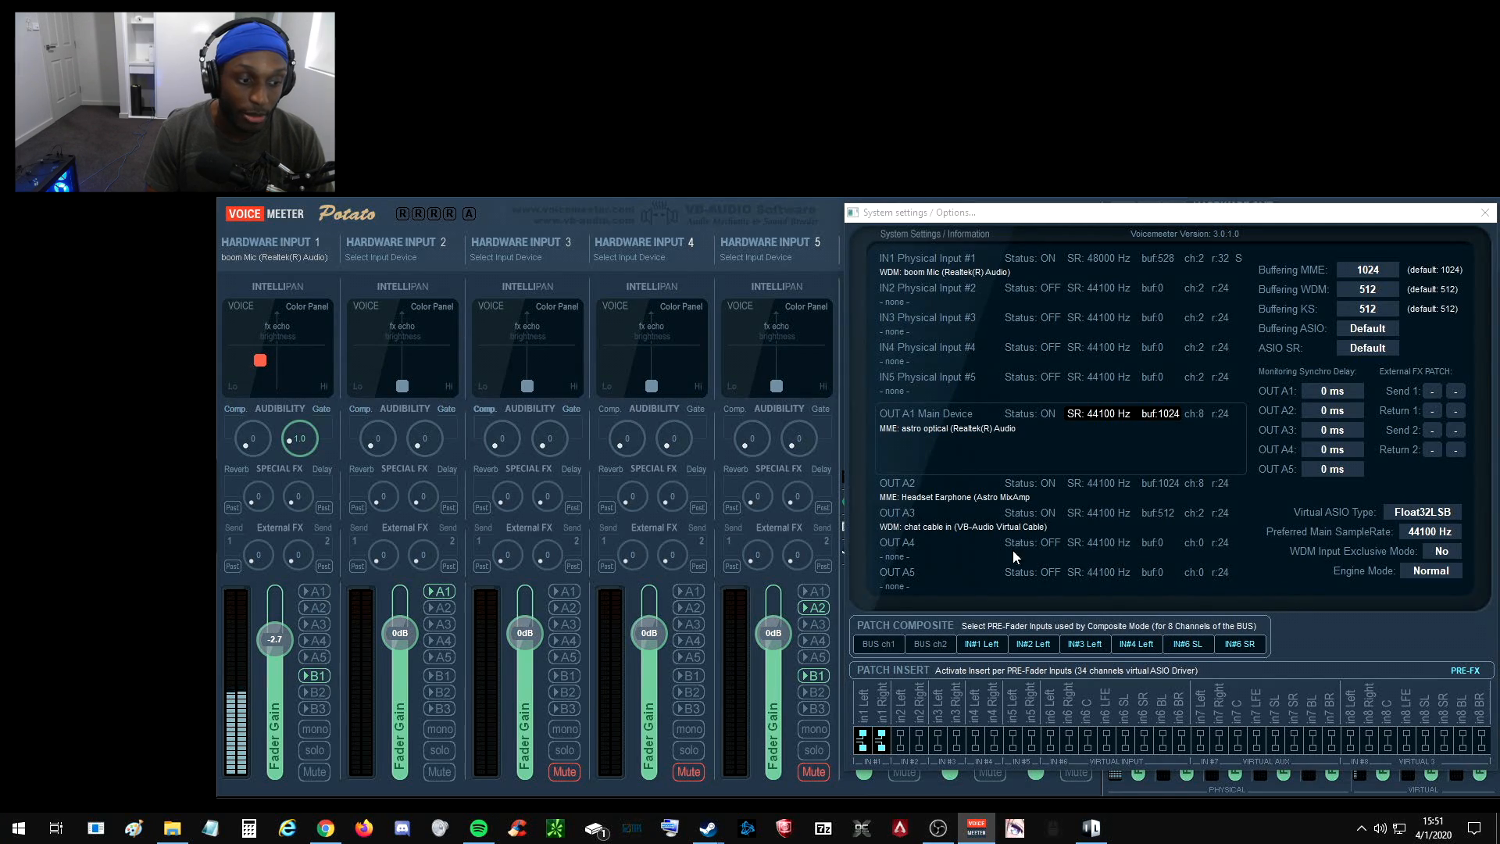
- Switch to Chrome and open REAPER's download page from the Google results
{"action": "left_click", "coordinate": [326, 828]}
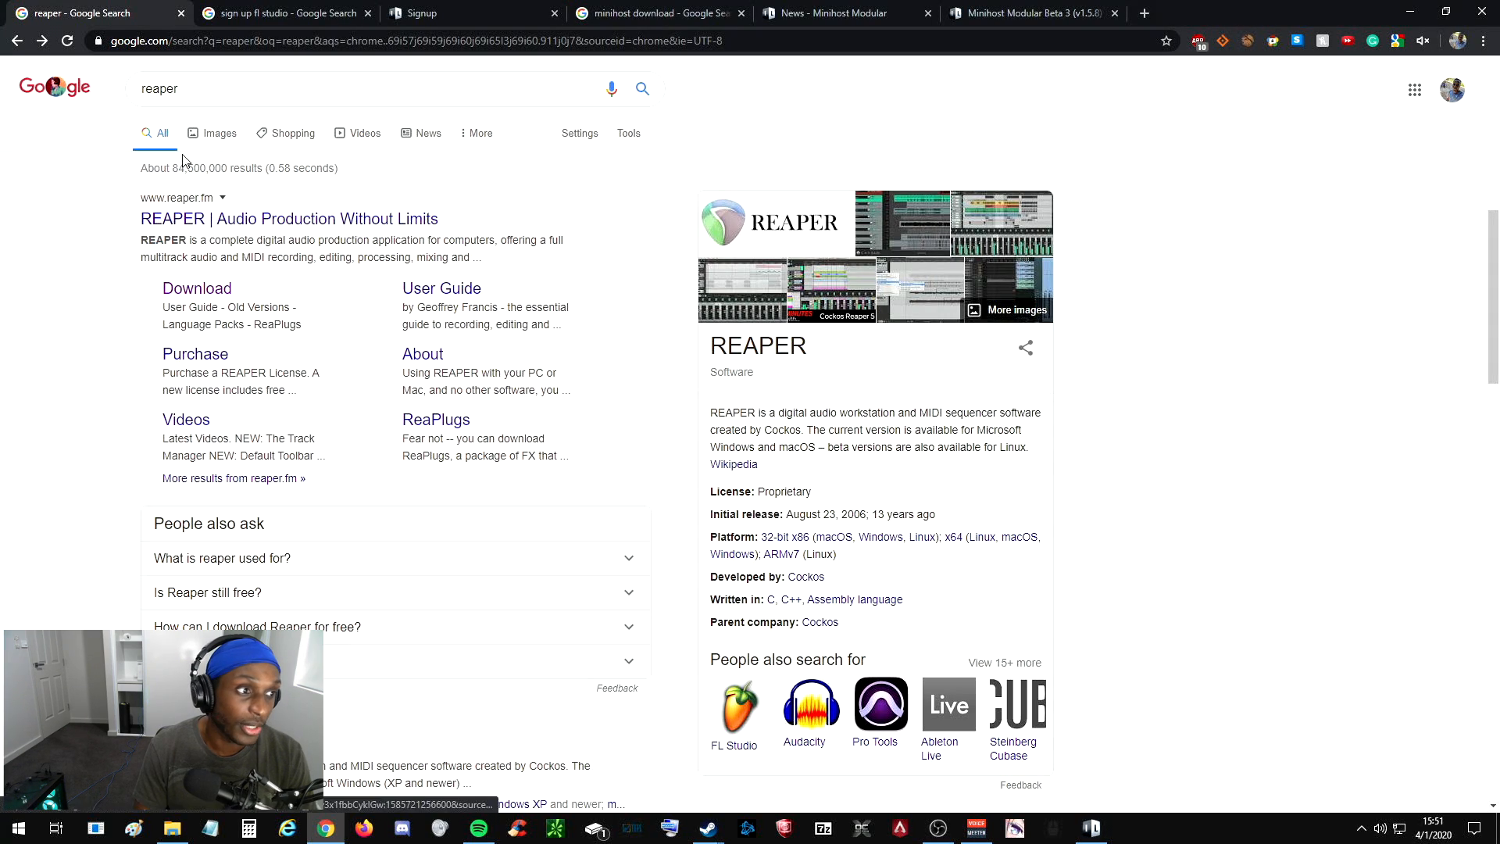
{"action": "left_click", "coordinate": [182, 290]}
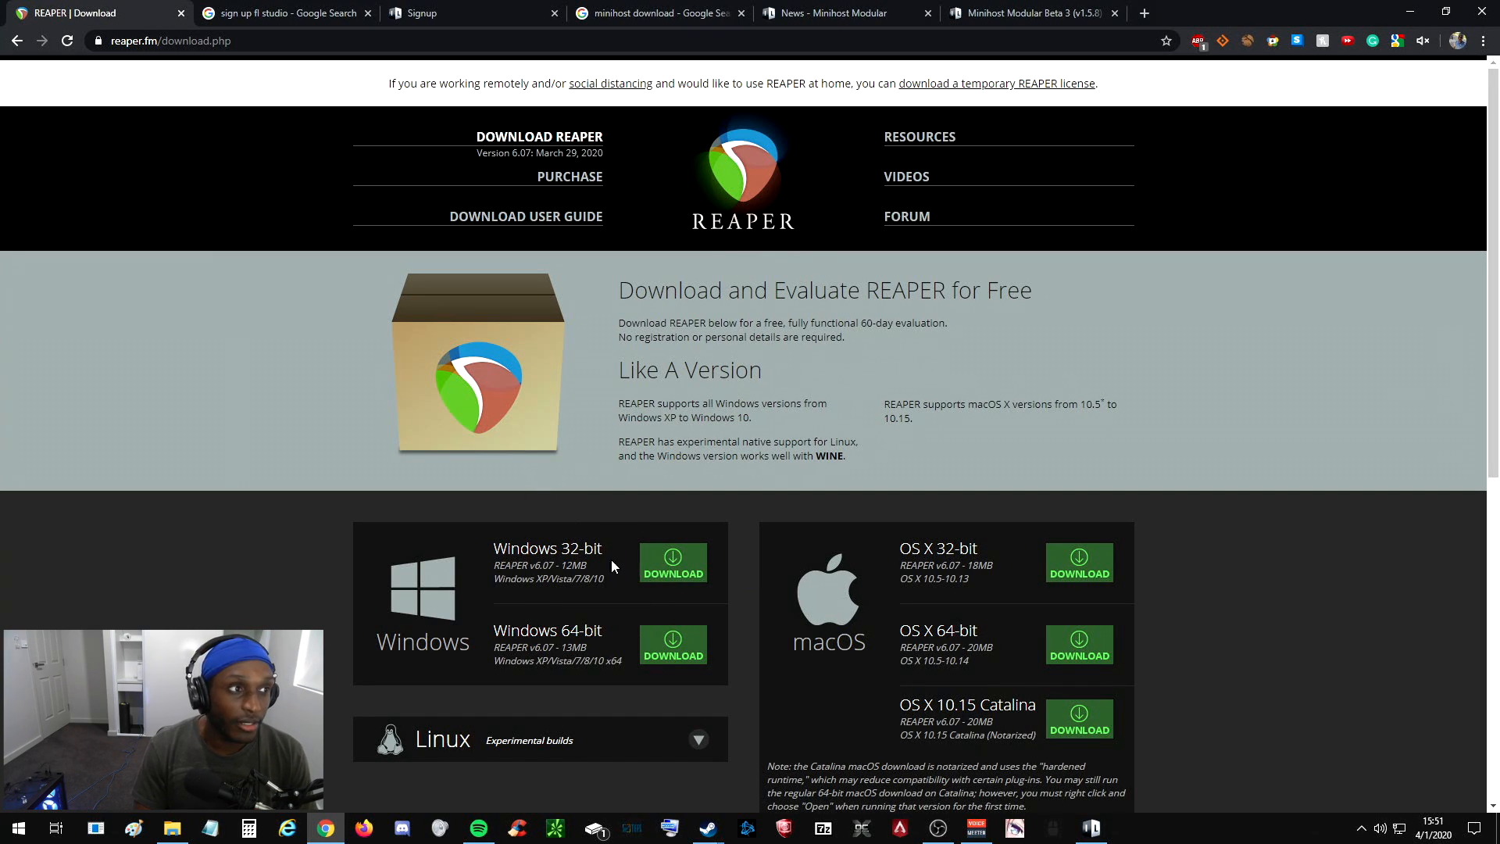
- Review the open FL Studio sign-up and Minihost Modular pages, ending on the Minihost Modular Beta 3 installer downloads
{"action": "left_click", "coordinate": [300, 8]}
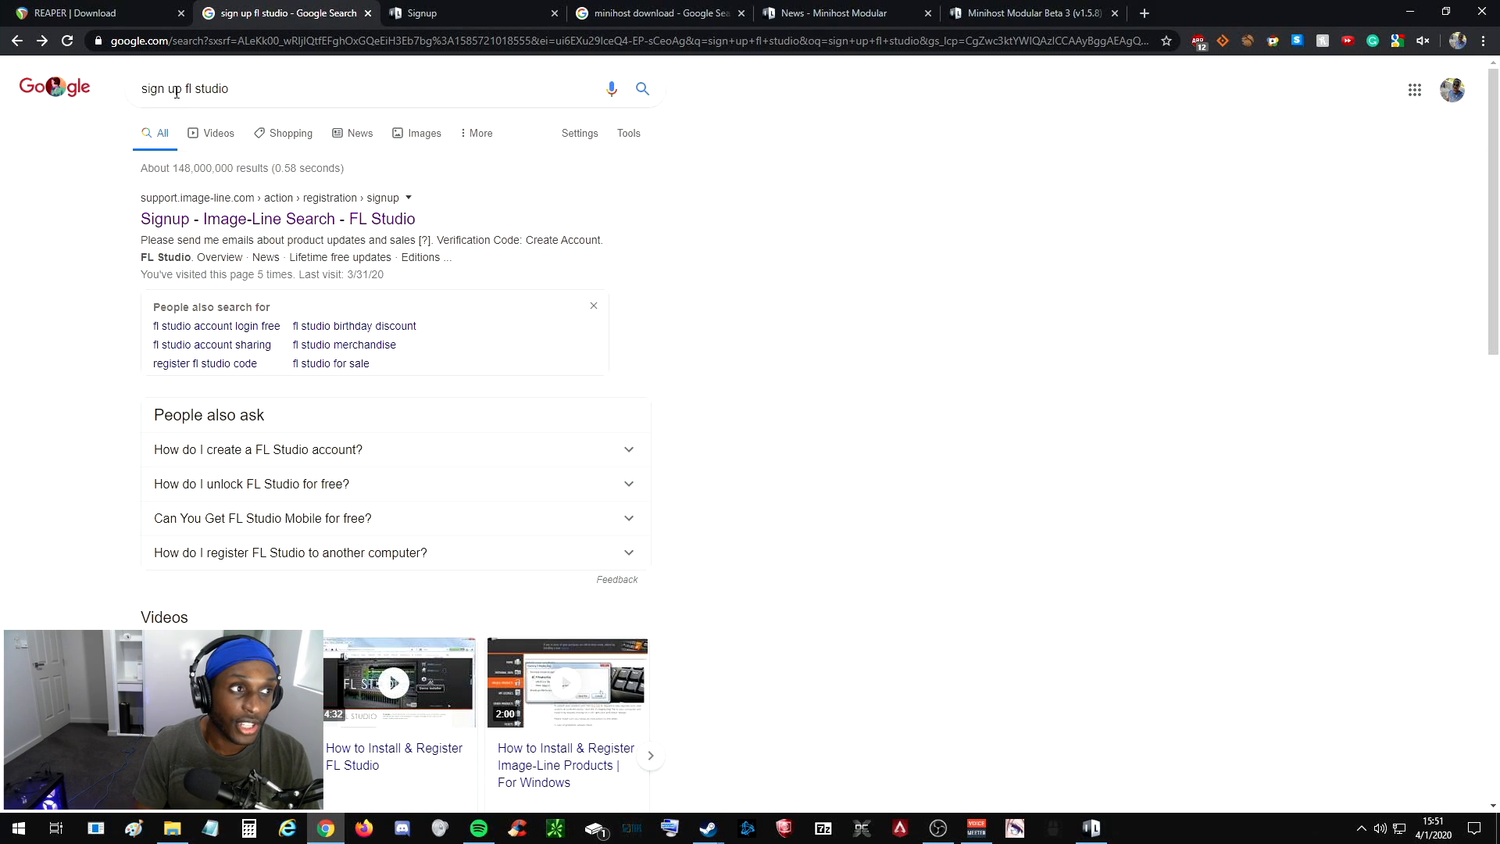
{"action": "left_click", "coordinate": [469, 21]}
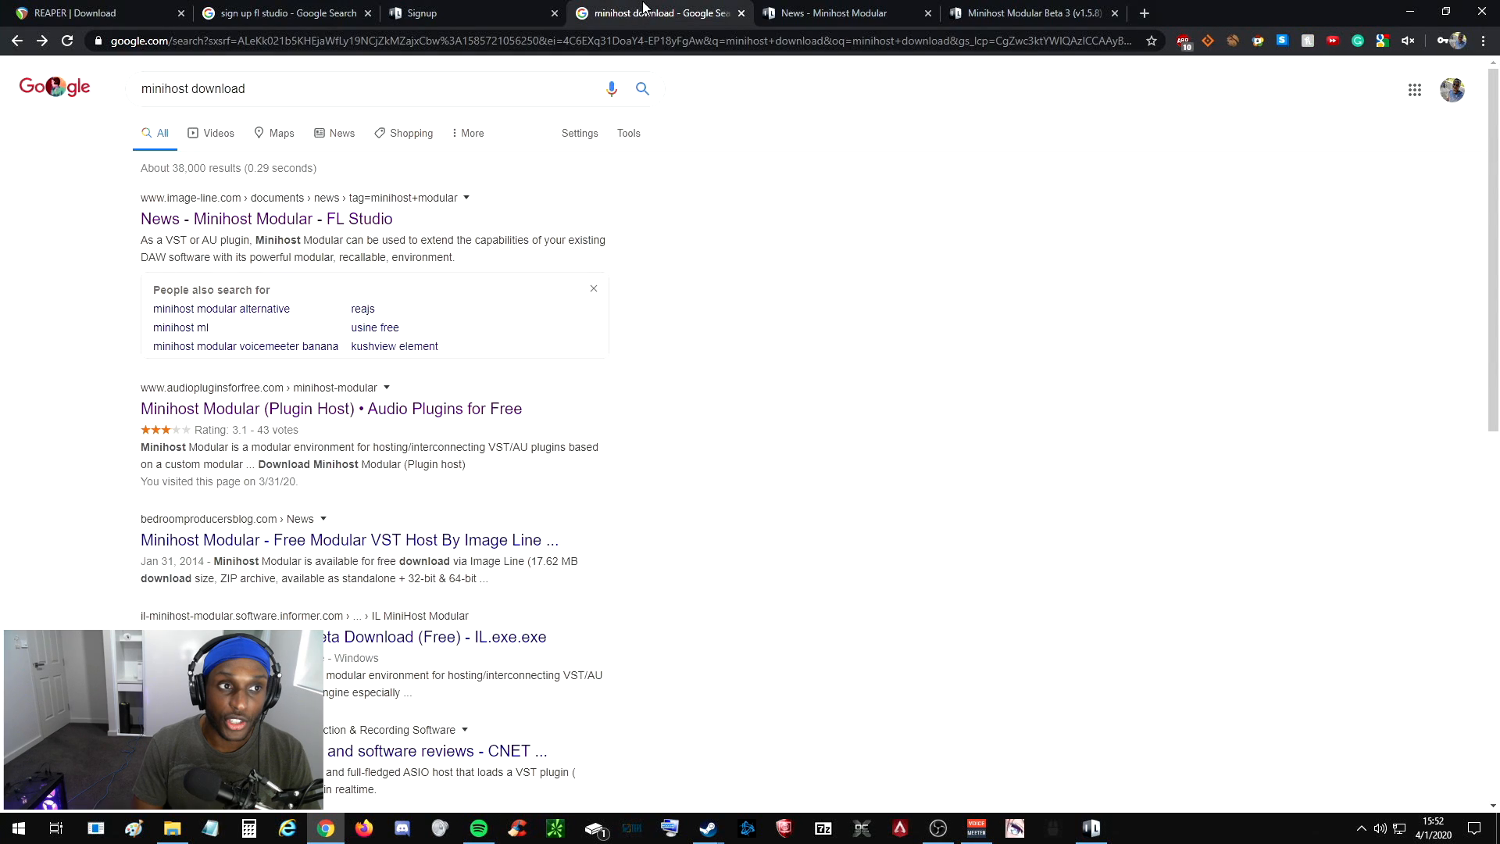
{"action": "left_click", "coordinate": [644, 11]}
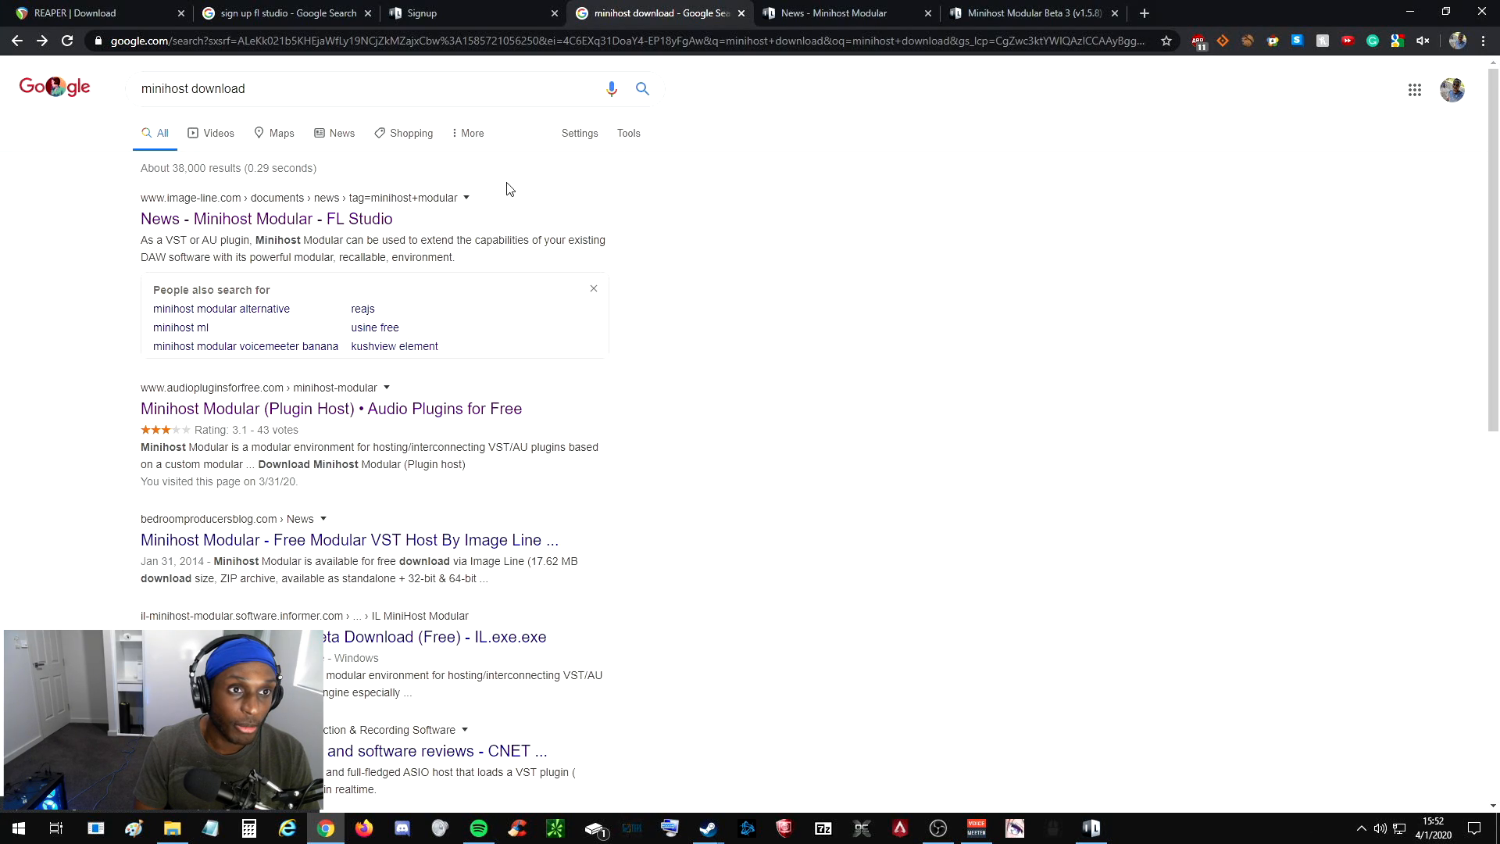
{"action": "left_click", "coordinate": [812, 13]}
{"action": "scroll", "coordinate": [244, 218], "scroll_direction": "down", "scroll_amount": 5}
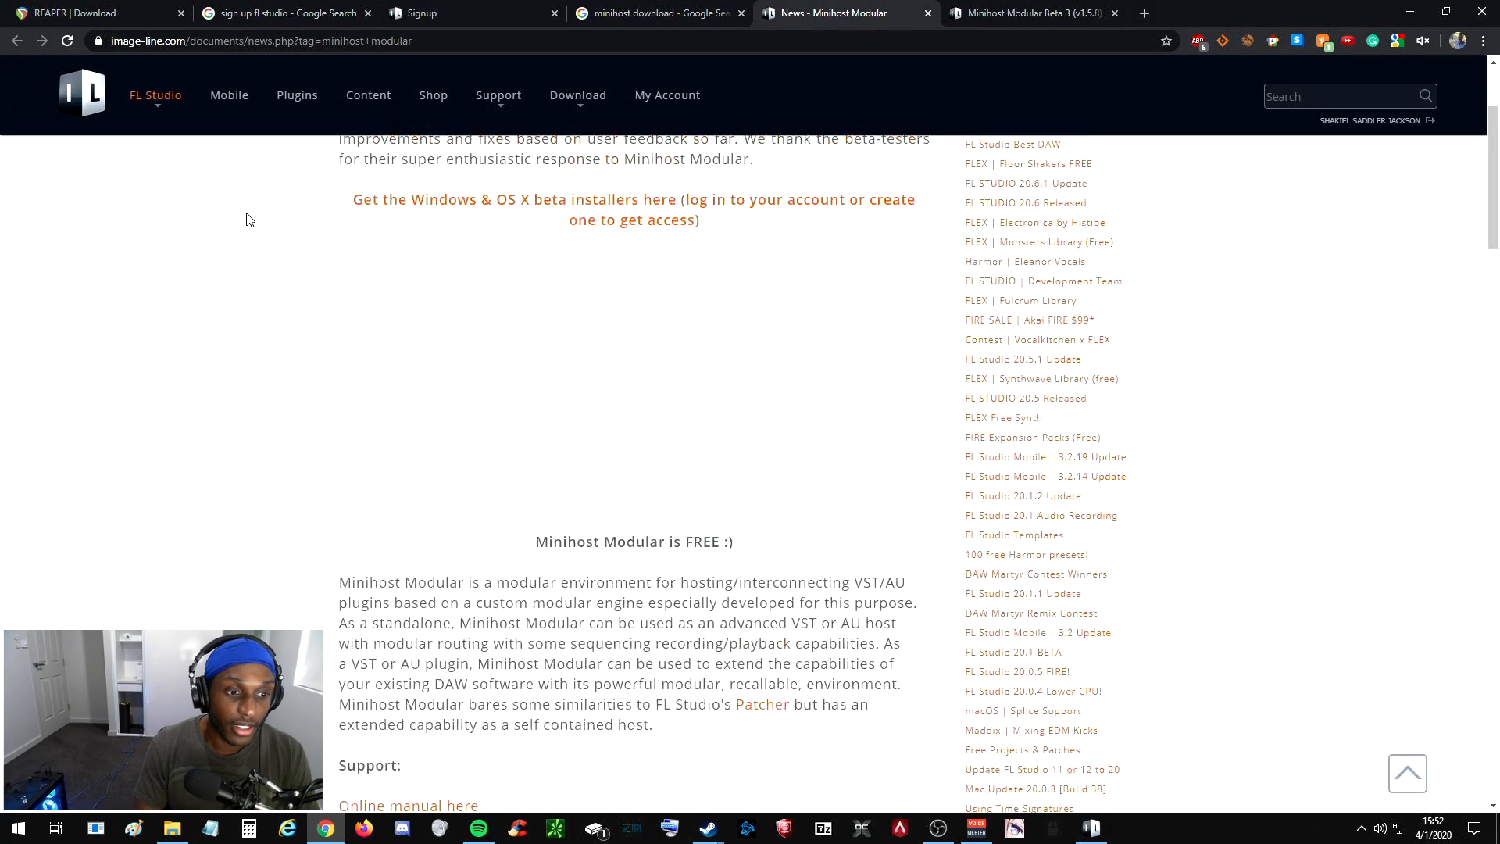
{"action": "scroll", "coordinate": [251, 214], "scroll_direction": "up", "scroll_amount": 5}
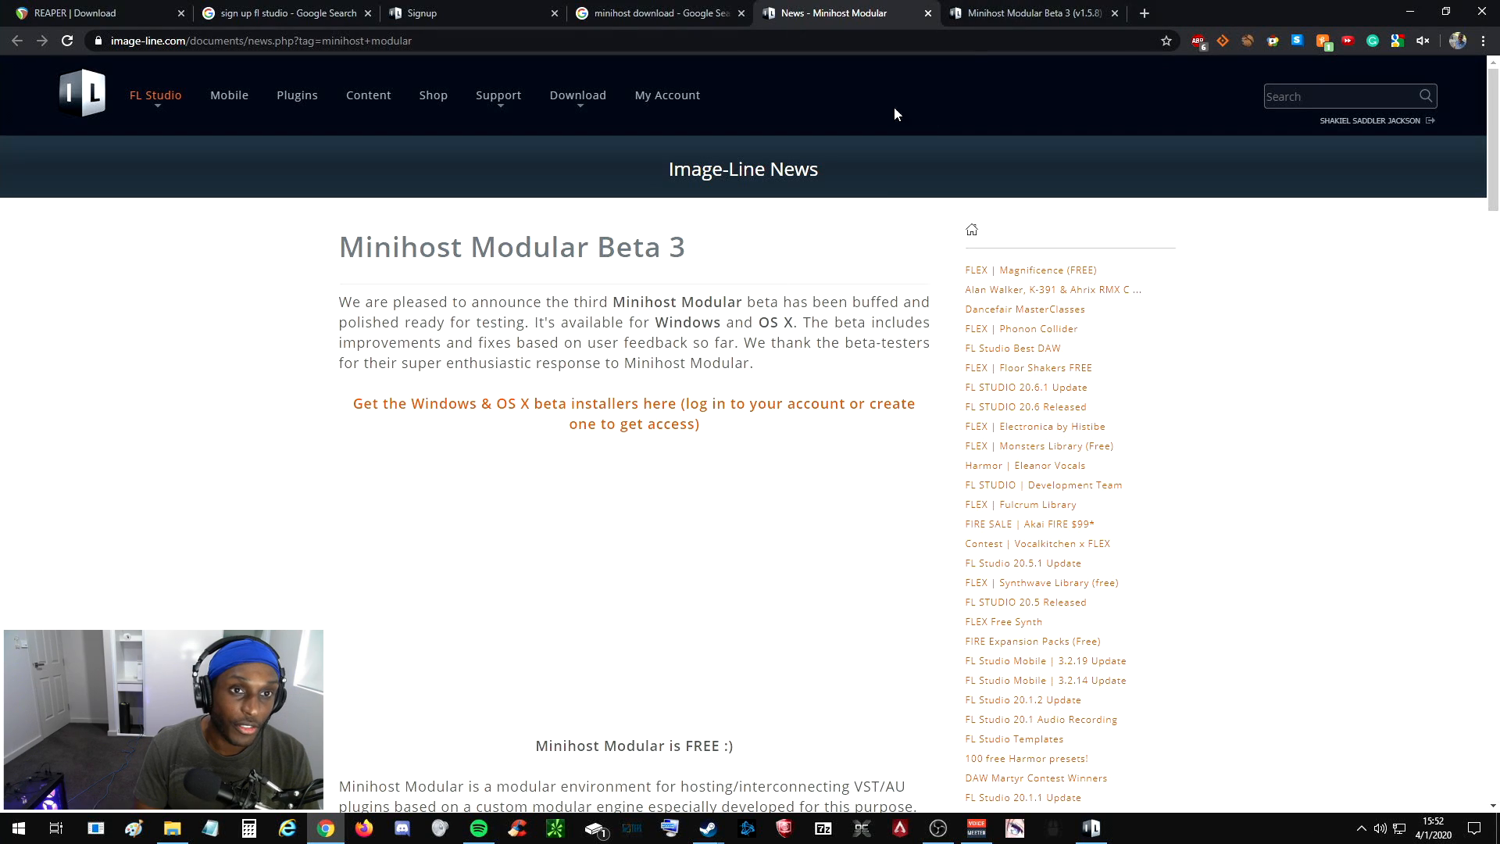
{"action": "left_click", "coordinate": [1007, 13]}
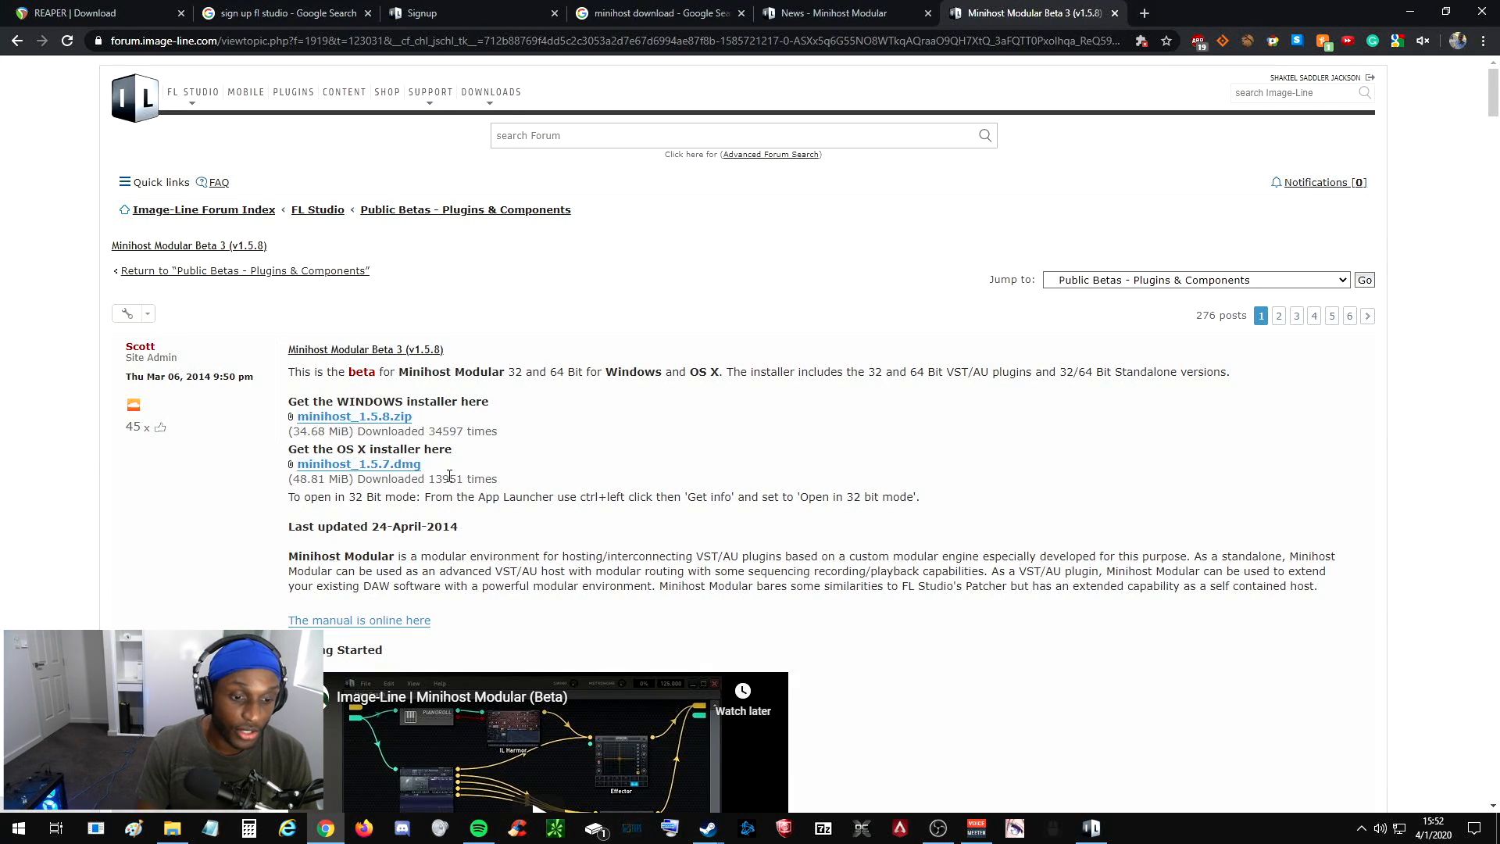
- Switch to Minihost Modular and move the reafir_standalone module up and slightly right in the graph
{"action": "left_click", "coordinate": [1091, 827]}
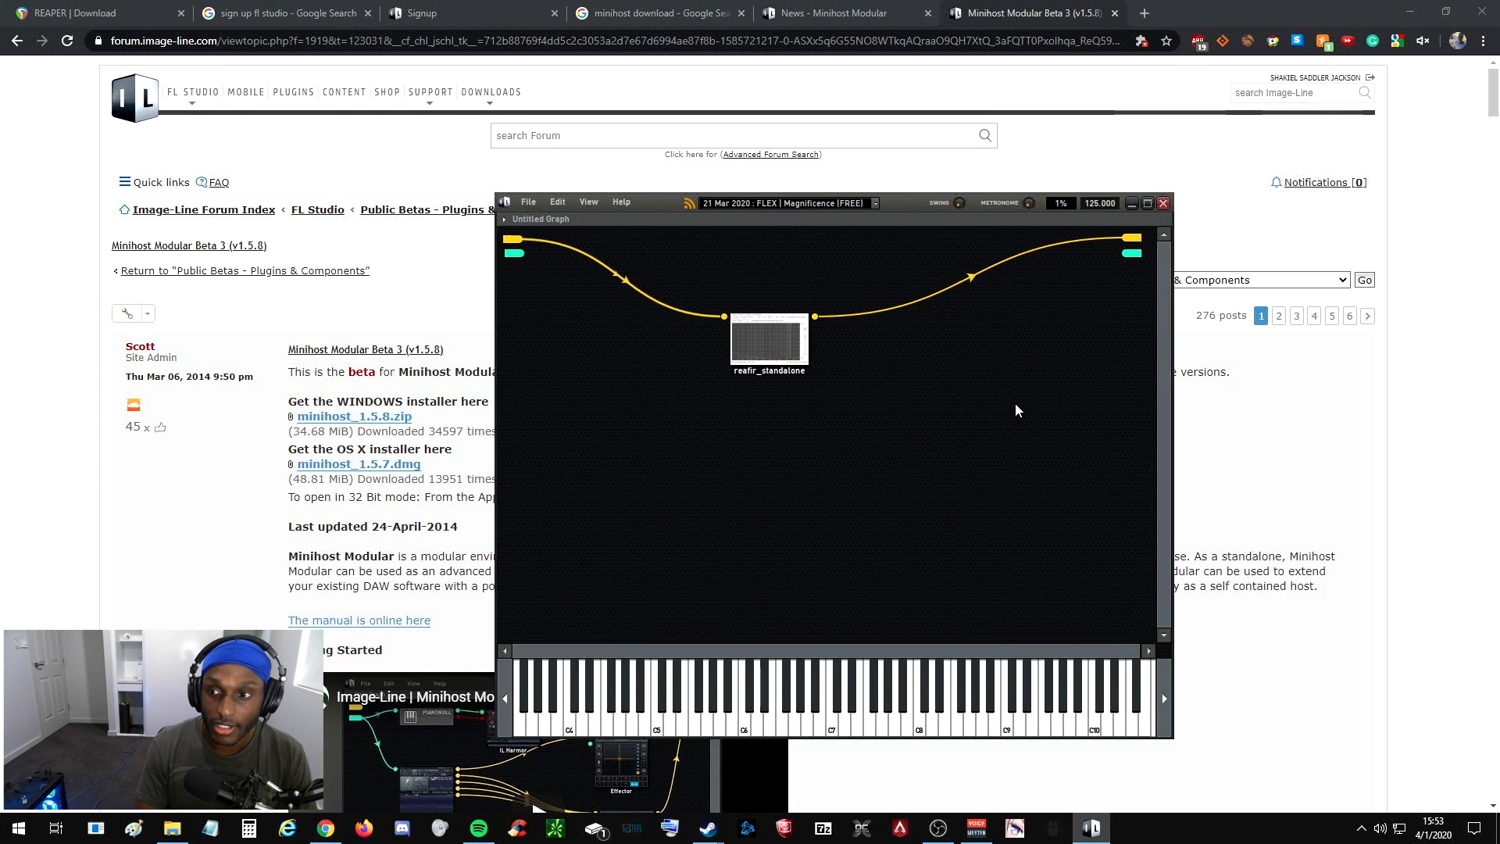
{"action": "left_click_drag", "start_coordinate": [736, 323], "coordinate": [790, 269]}
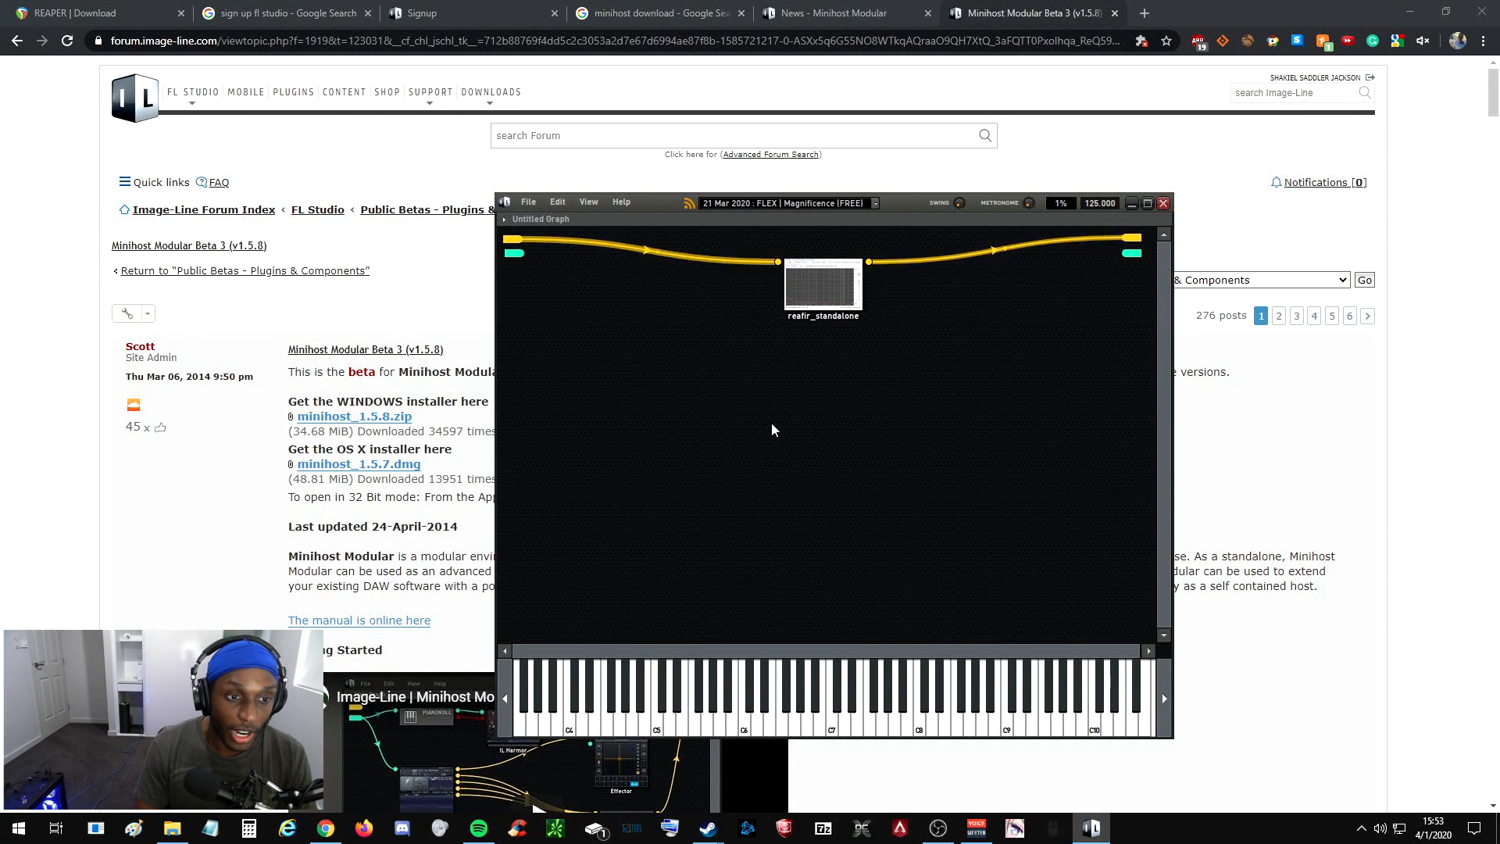
- Set Custom VST folder 1 to C:\Program Files\VSTPlugins in the plugin preferences and close them
{"action": "left_click", "coordinate": [527, 201]}
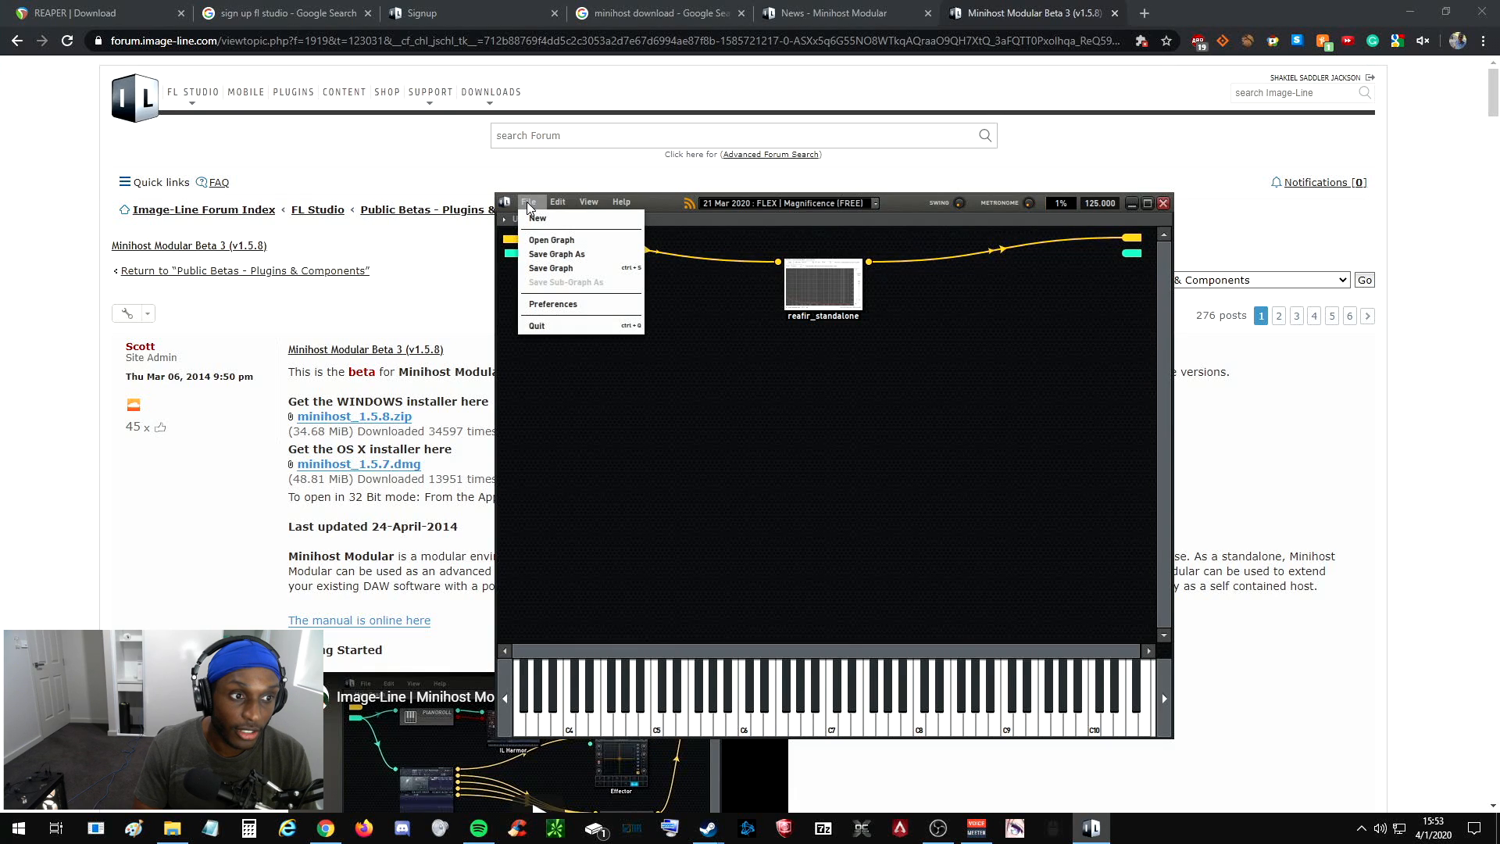
{"action": "left_click", "coordinate": [589, 303]}
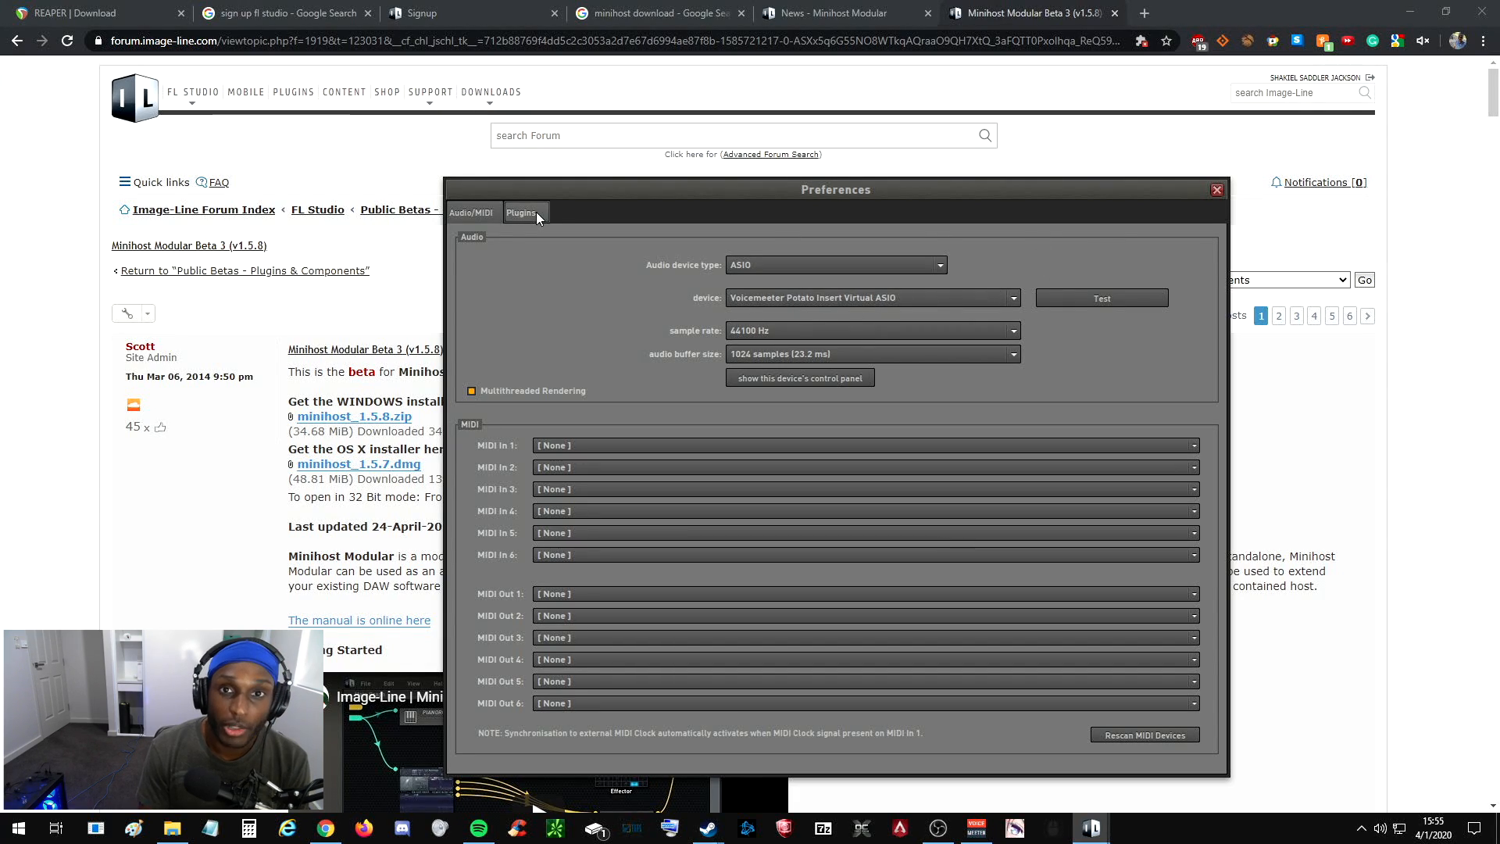
{"action": "left_click", "coordinate": [536, 212]}
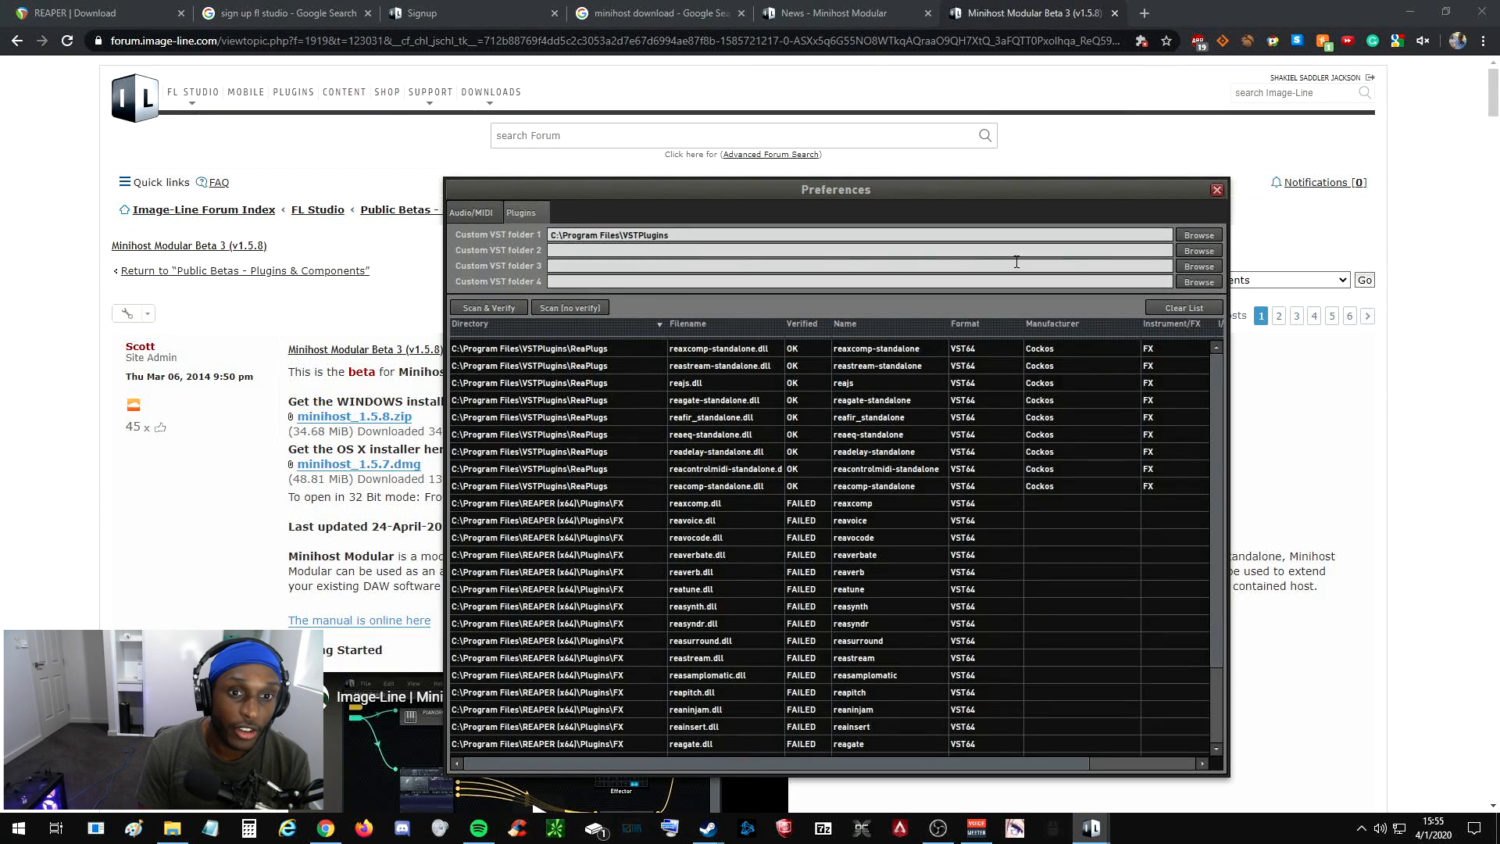
{"action": "left_click", "coordinate": [1207, 233]}
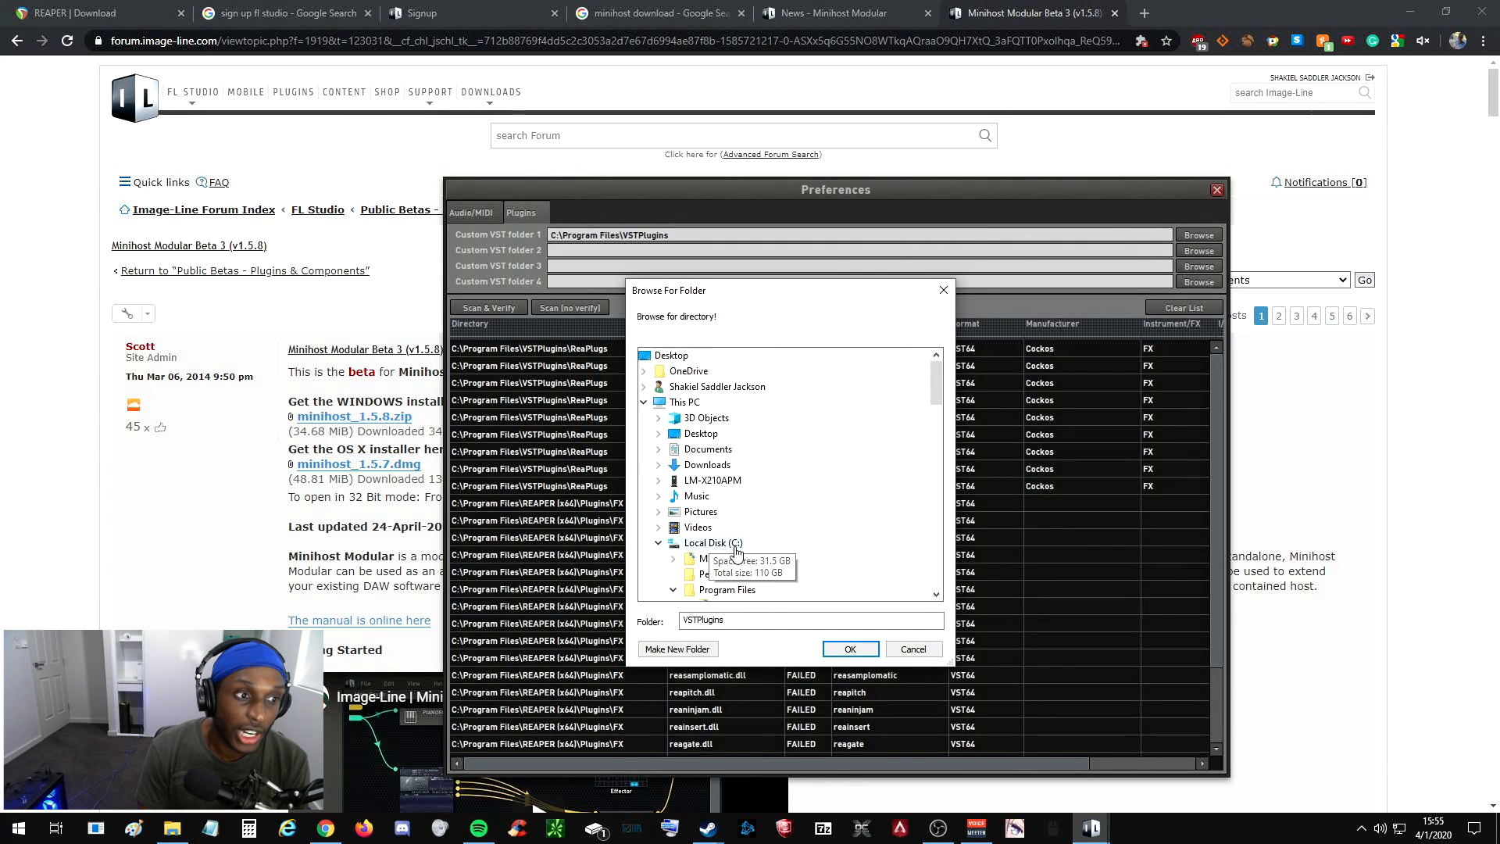
{"action": "left_click", "coordinate": [727, 589]}
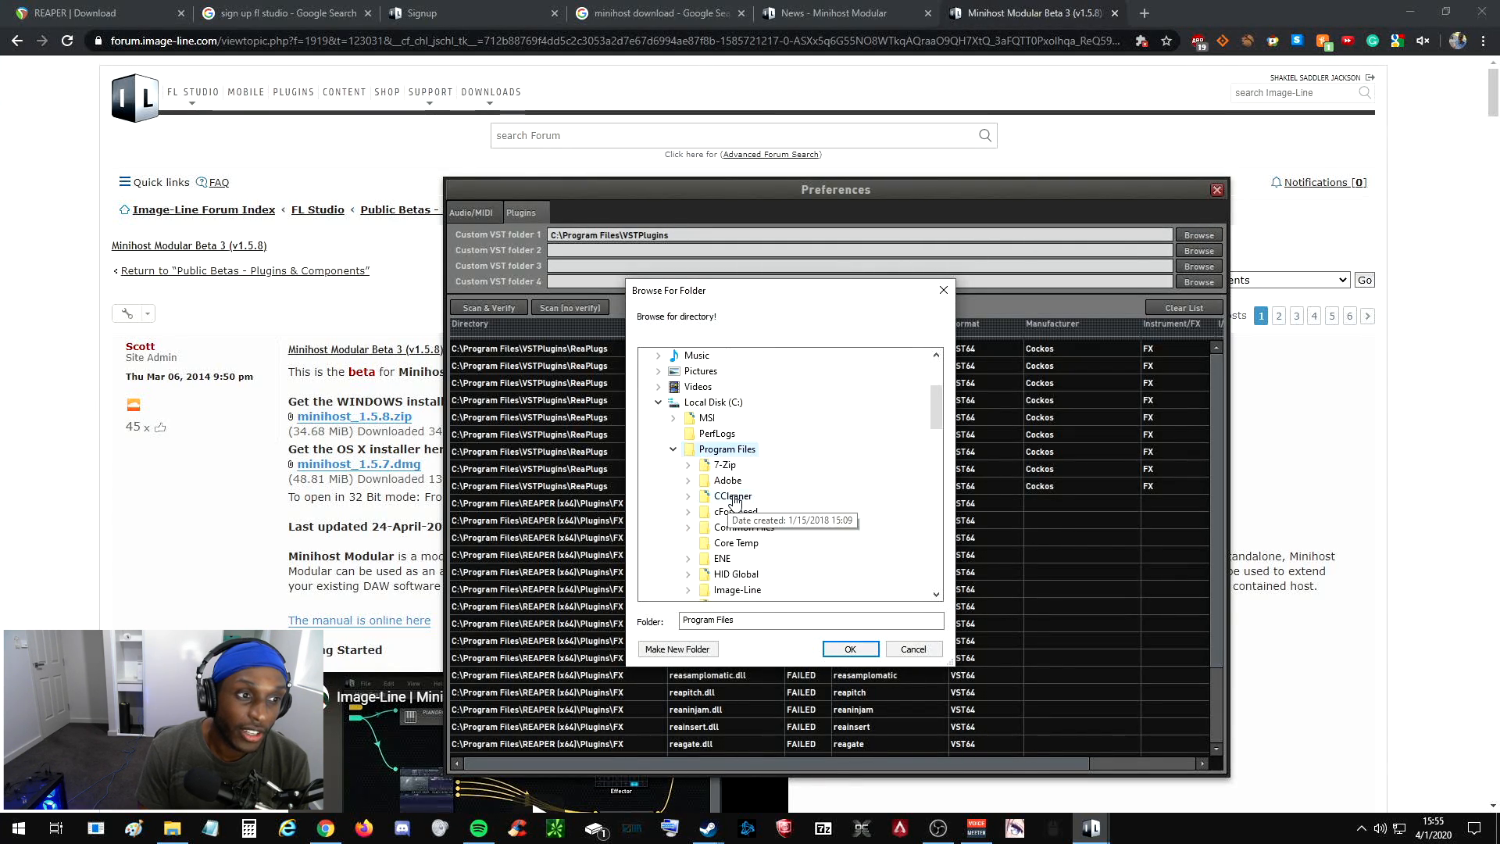
{"action": "scroll", "coordinate": [734, 500], "scroll_direction": "down", "scroll_amount": 7}
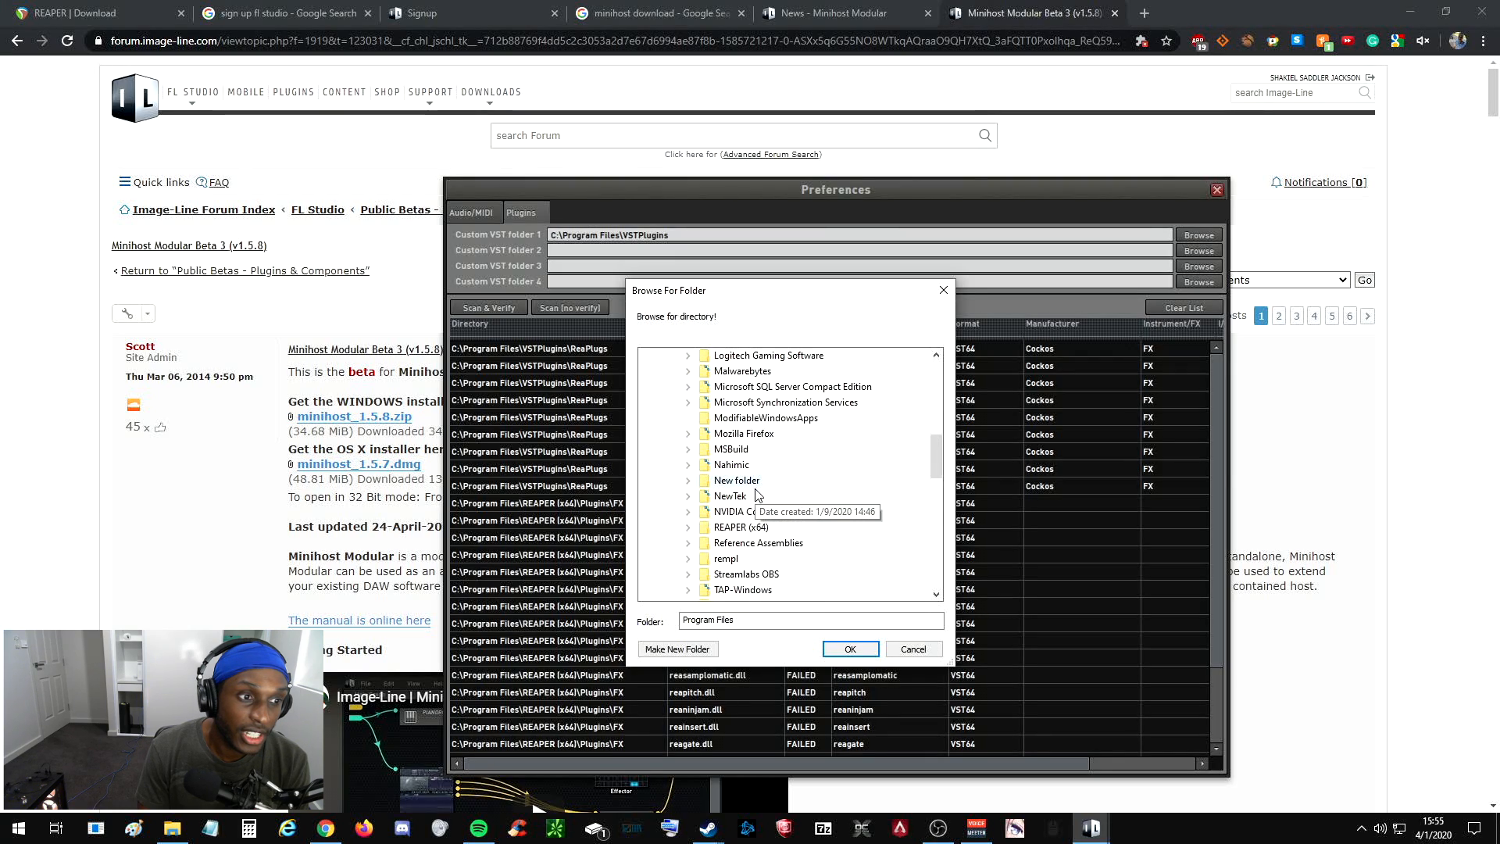
{"action": "scroll", "coordinate": [756, 494], "scroll_direction": "down", "scroll_amount": 1}
{"action": "scroll", "coordinate": [746, 469], "scroll_direction": "down", "scroll_amount": 3}
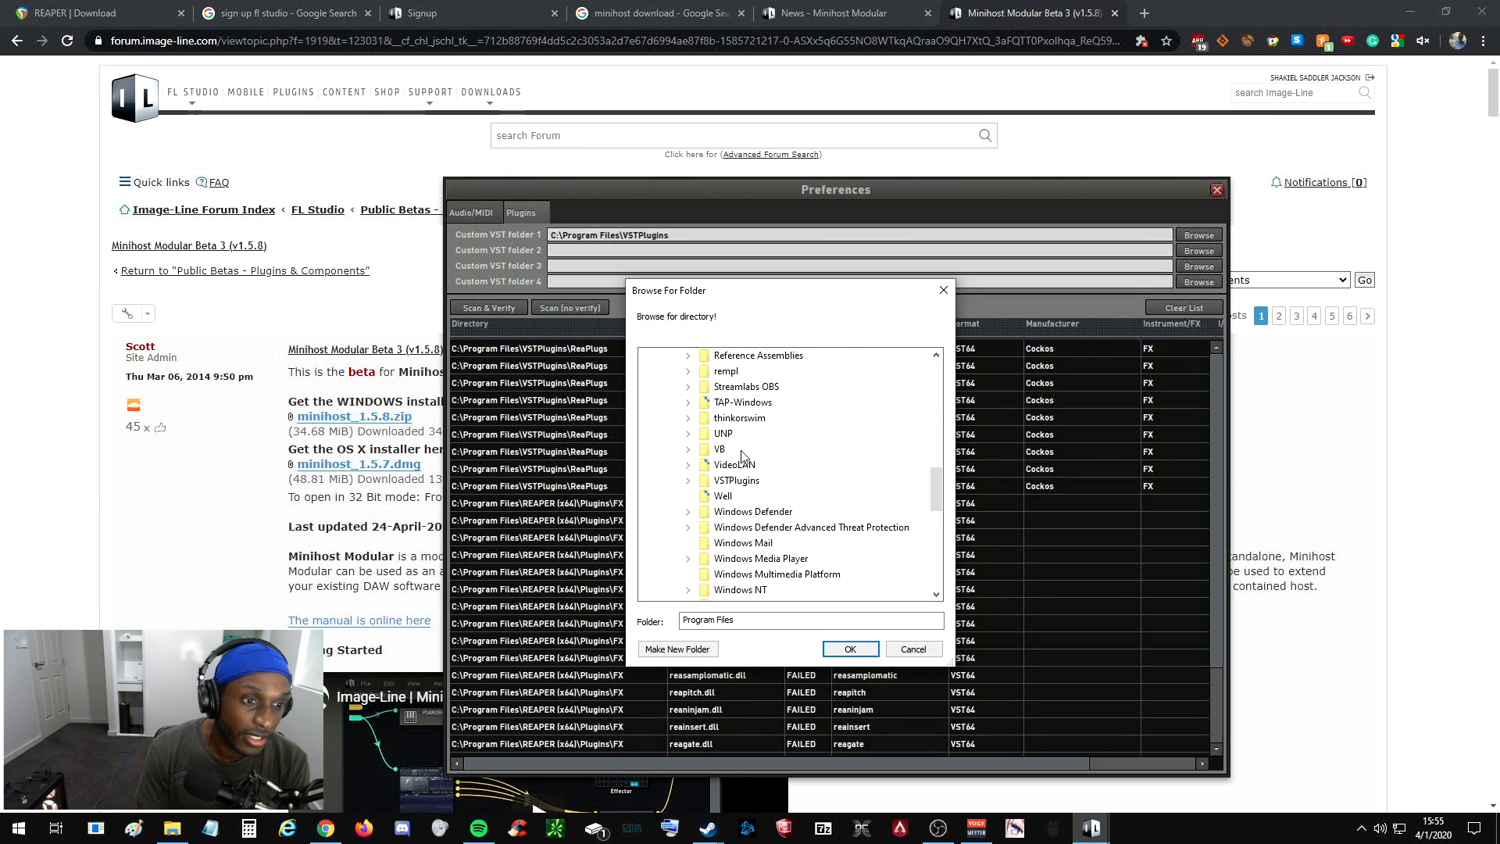
{"action": "left_click", "coordinate": [736, 479]}
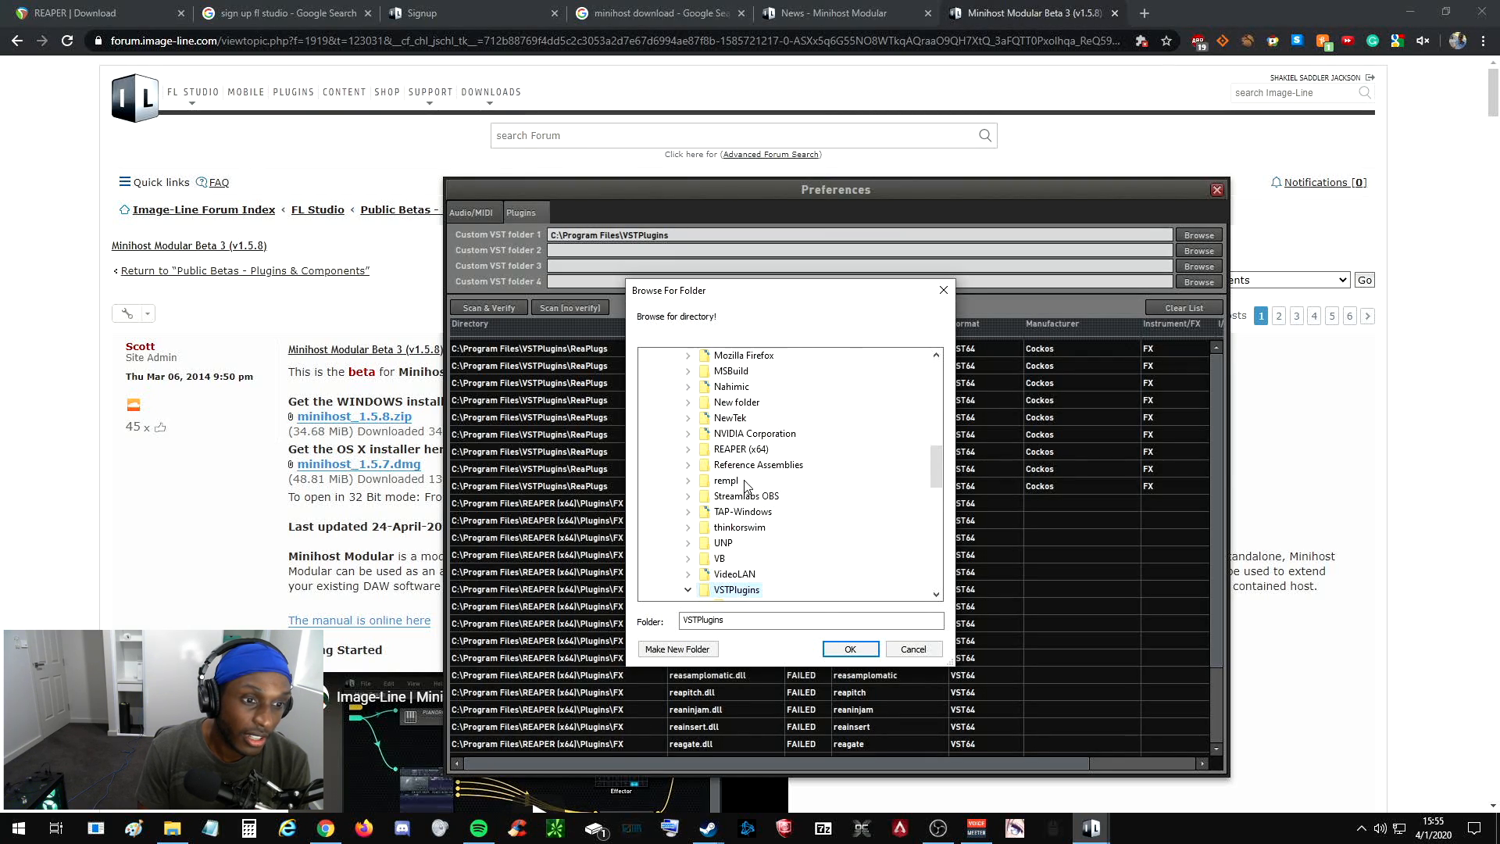
{"action": "left_click", "coordinate": [850, 649]}
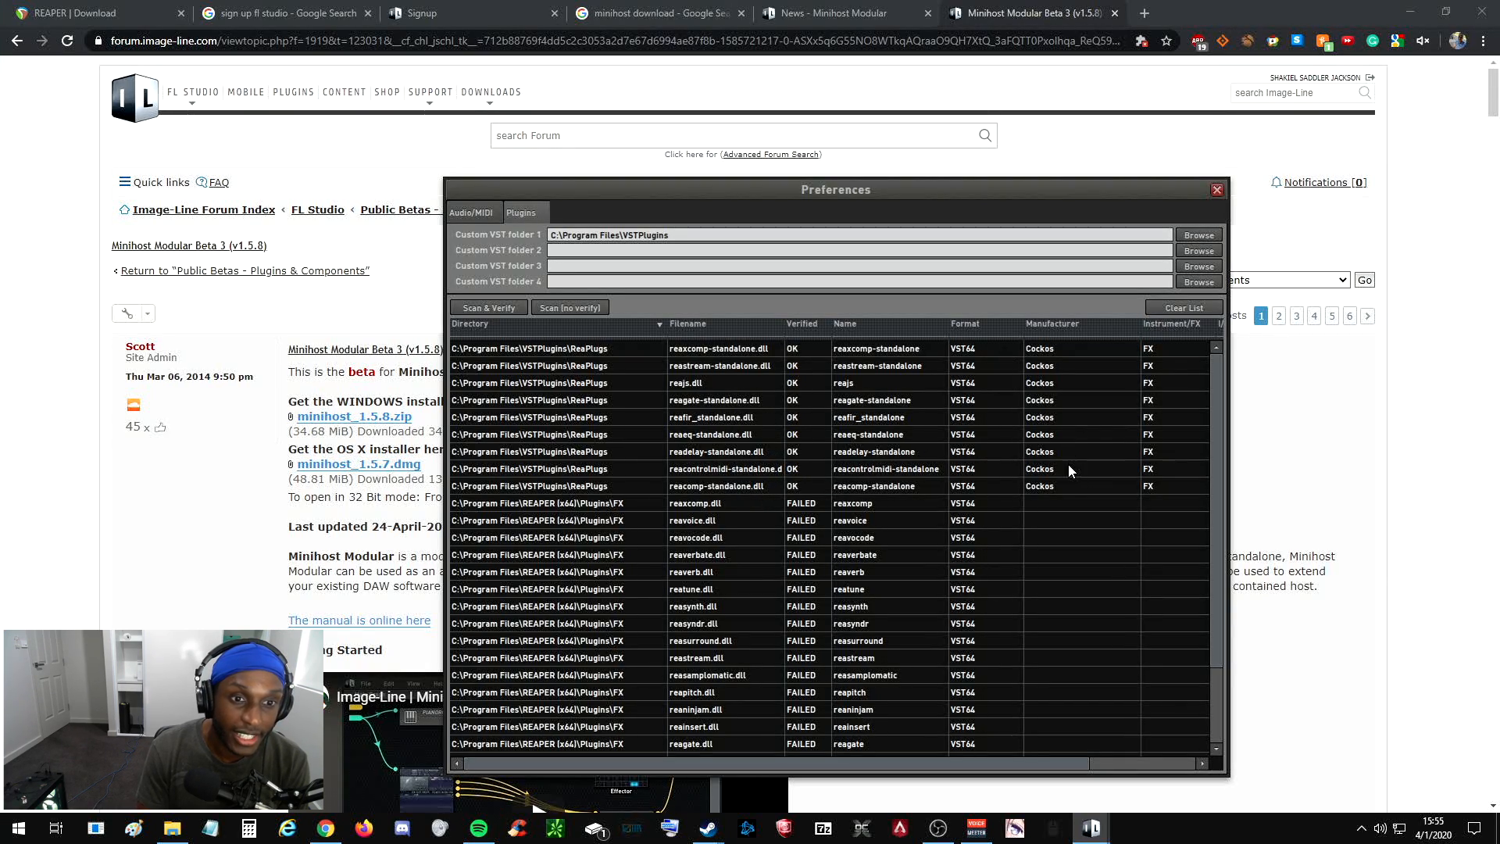
{"action": "left_click", "coordinate": [1216, 190]}
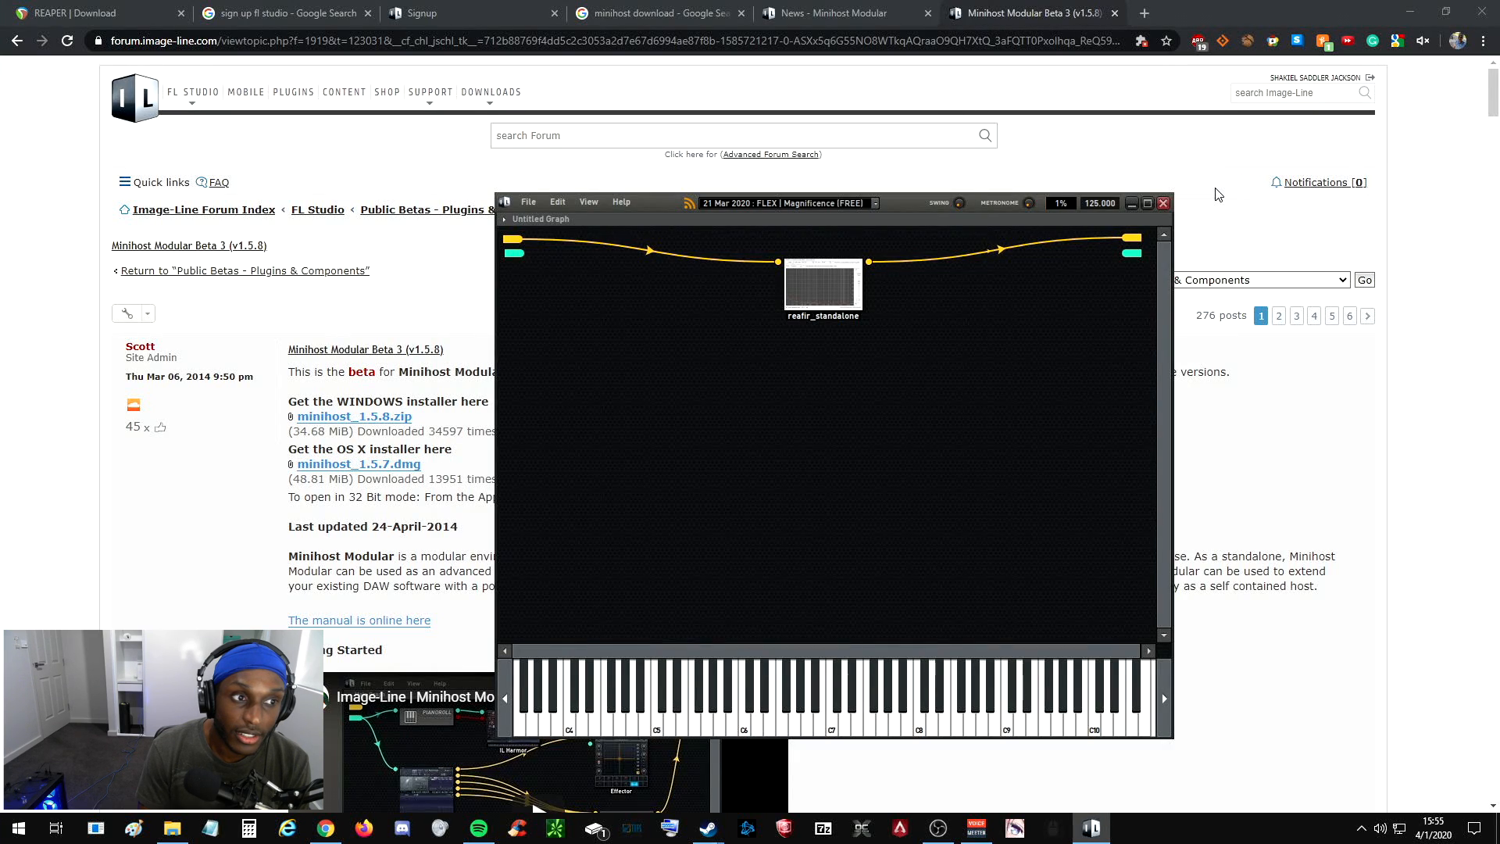
- Add another reafir_standalone (x64) plugin to the graph below the existing one
{"action": "right_click", "coordinate": [737, 424]}
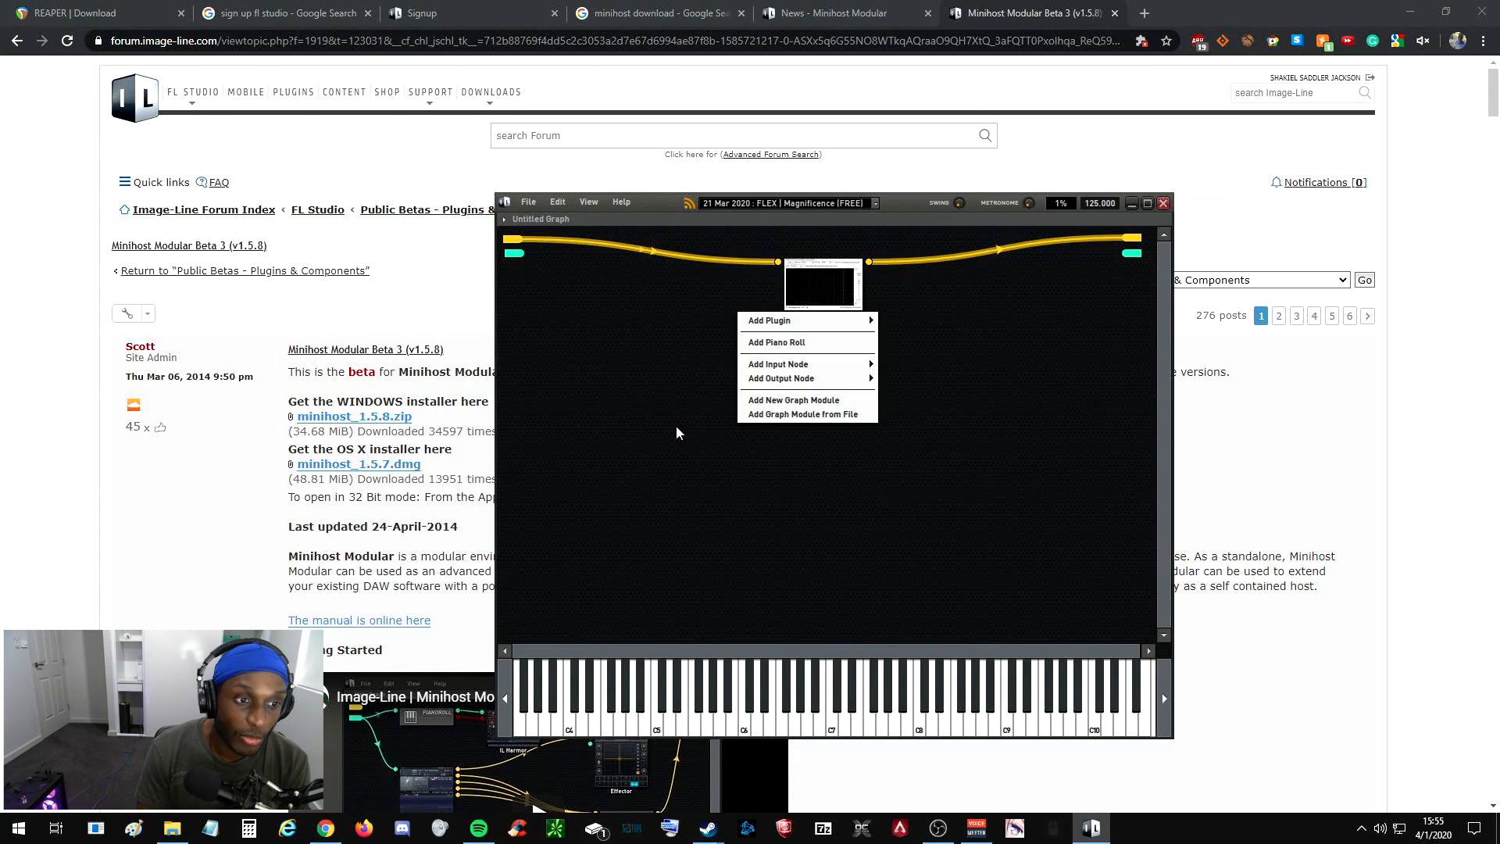
{"action": "mouse_move", "coordinate": [781, 378]}
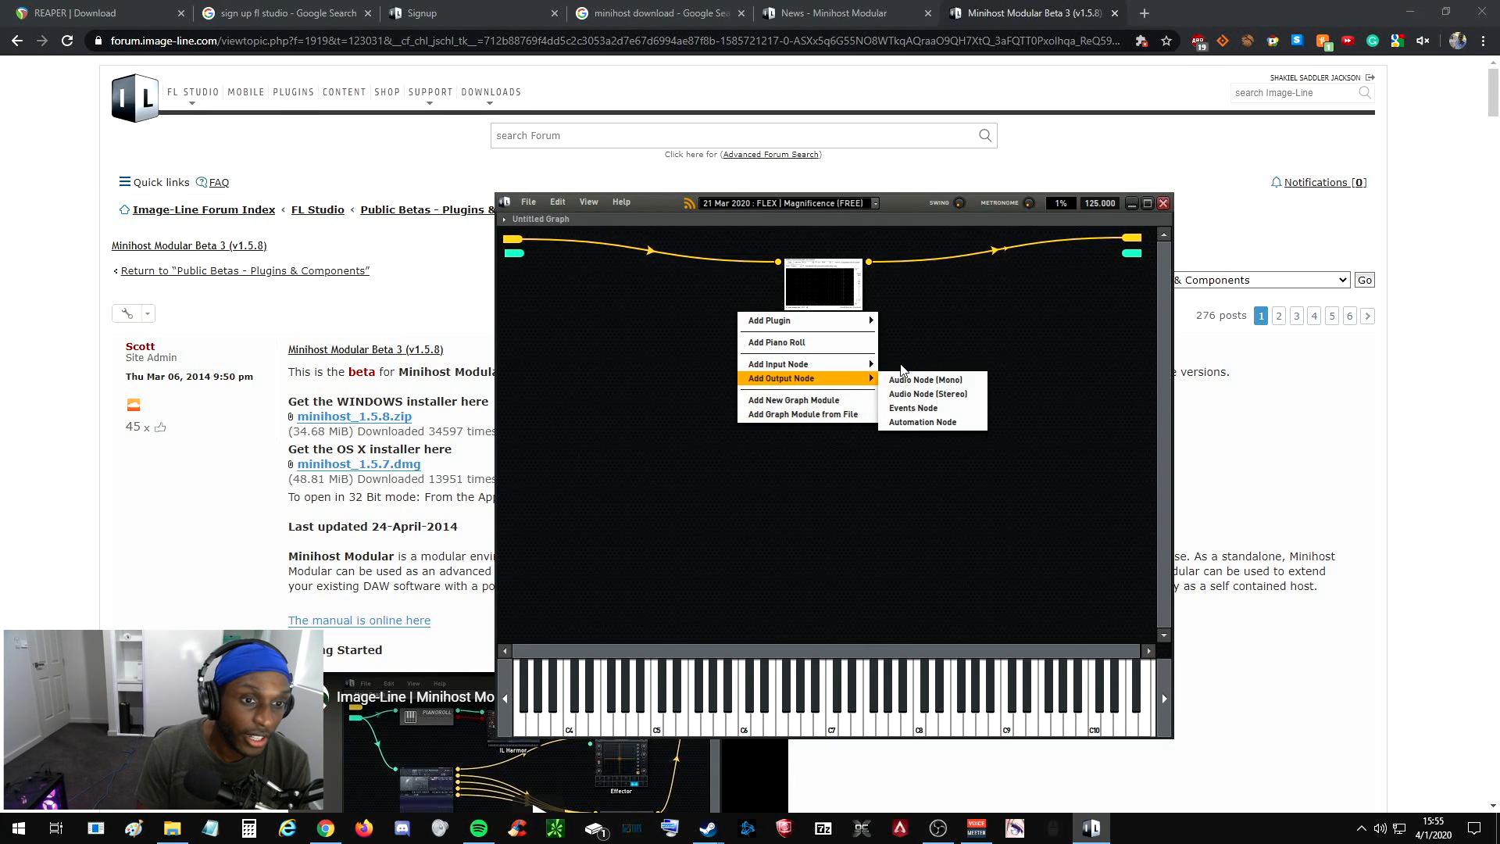
{"action": "mouse_move", "coordinate": [867, 323]}
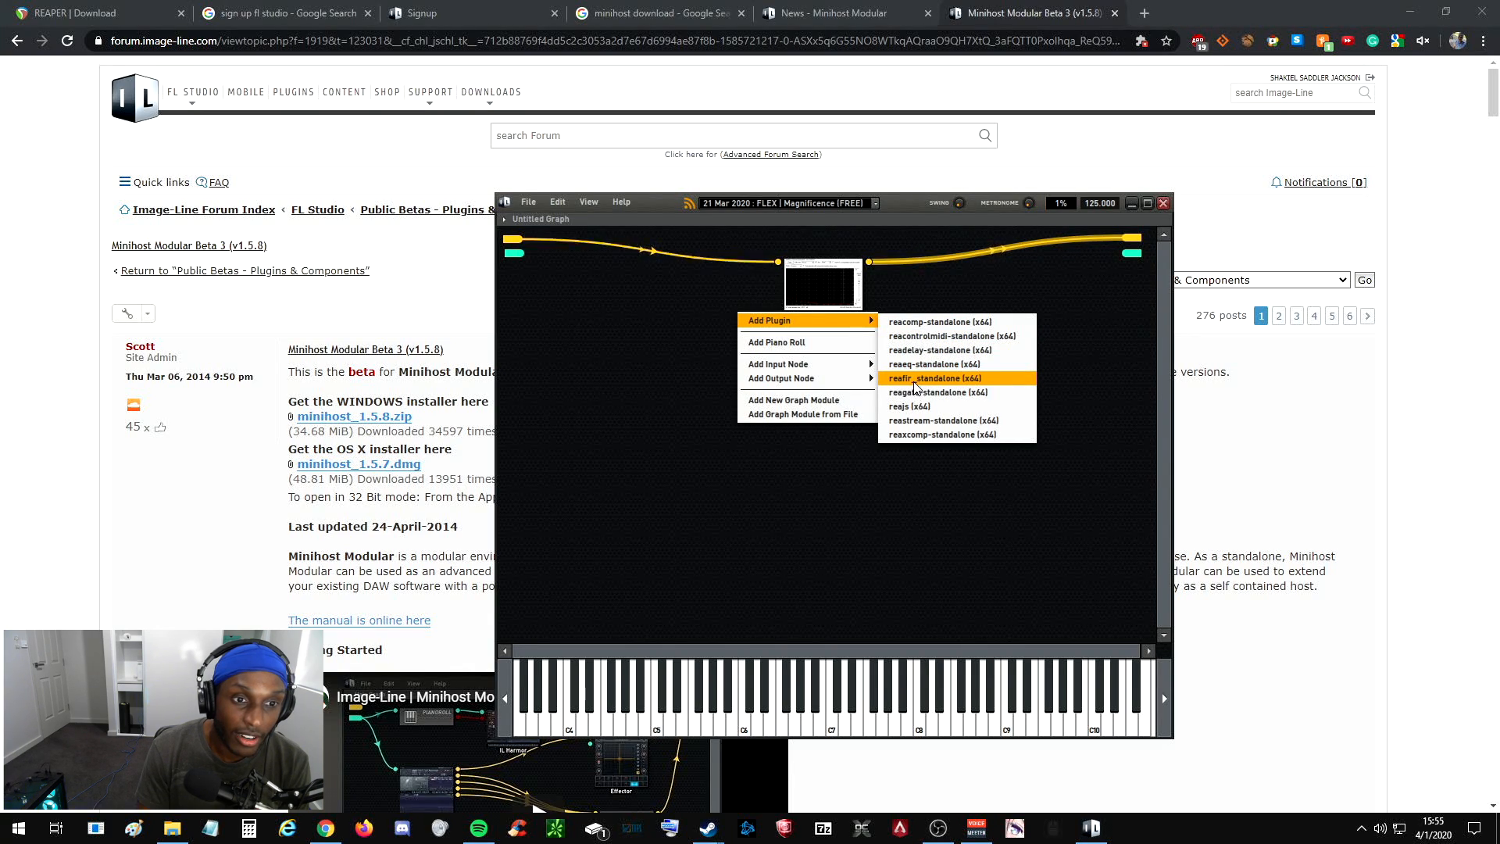
{"action": "left_click", "coordinate": [964, 380]}
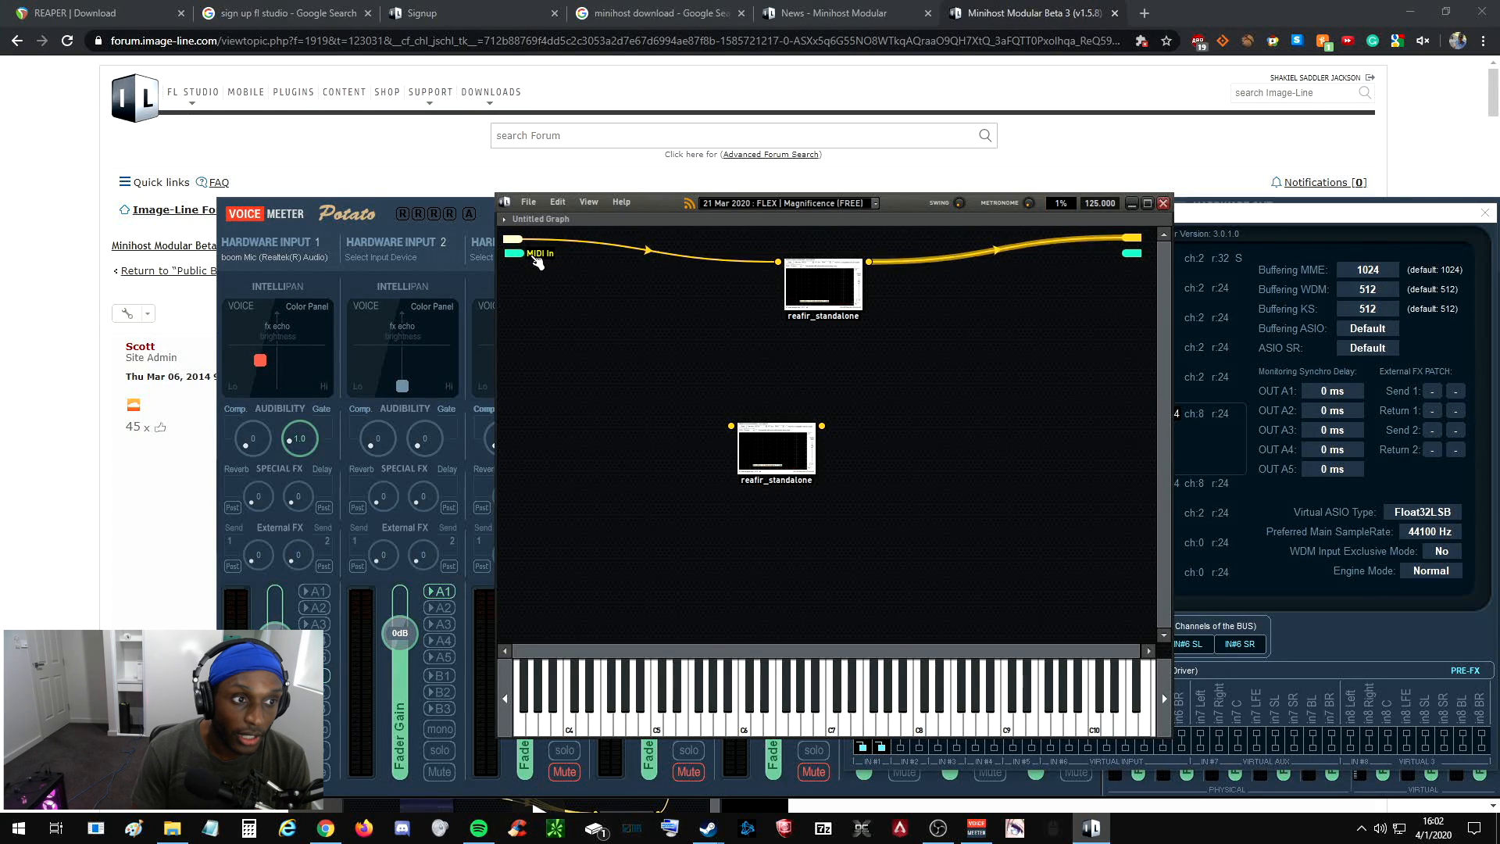
- Wire the graph's audio input to the lower reafir_standalone module and its Audio Out 1 to the graph's audio output
{"action": "left_click_drag", "start_coordinate": [517, 240], "coordinate": [732, 428]}
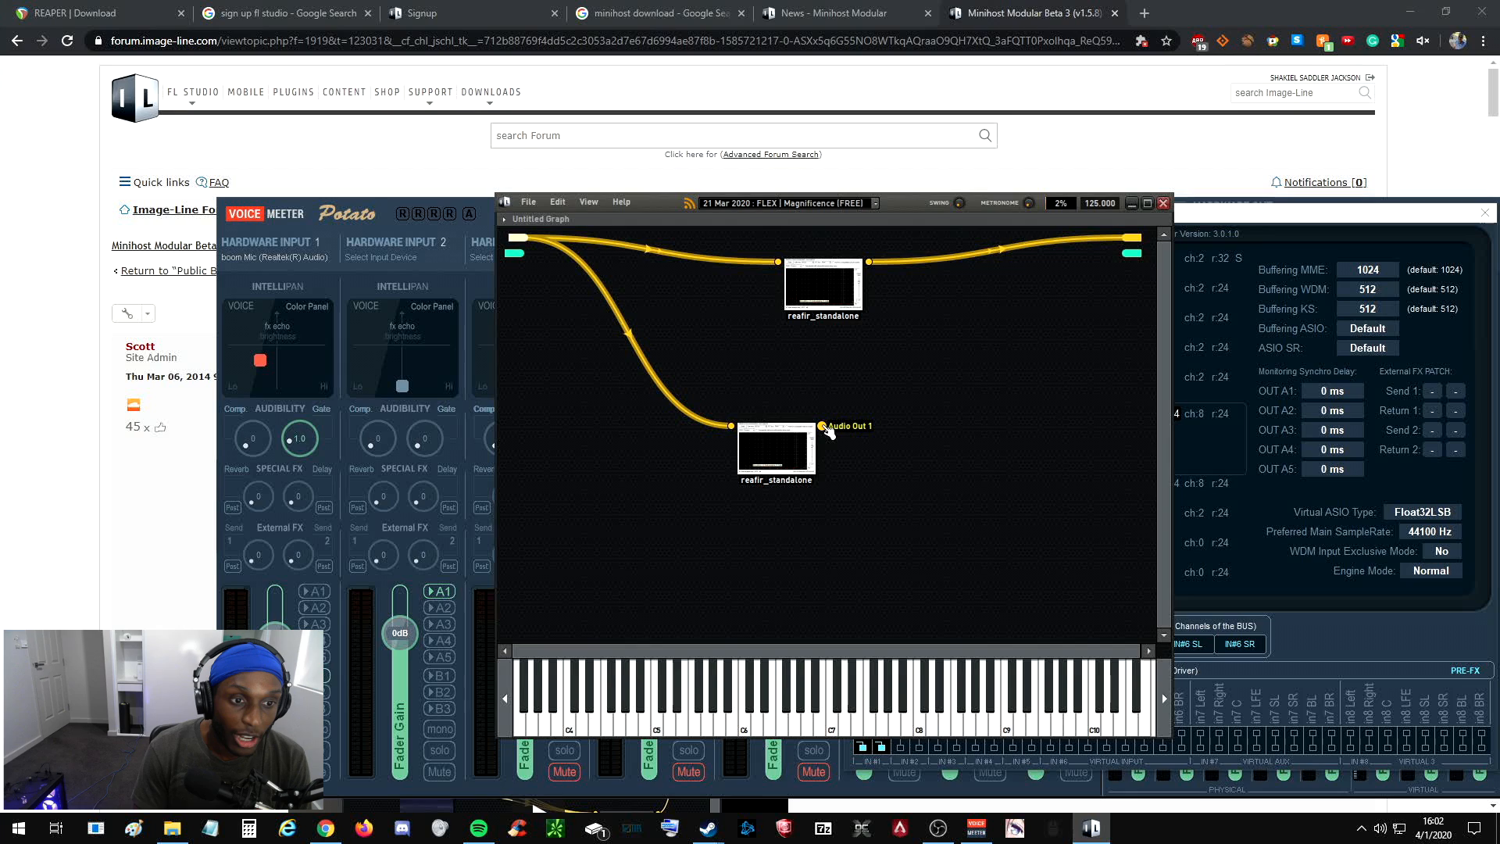
{"action": "left_click_drag", "start_coordinate": [827, 431], "coordinate": [1131, 238]}
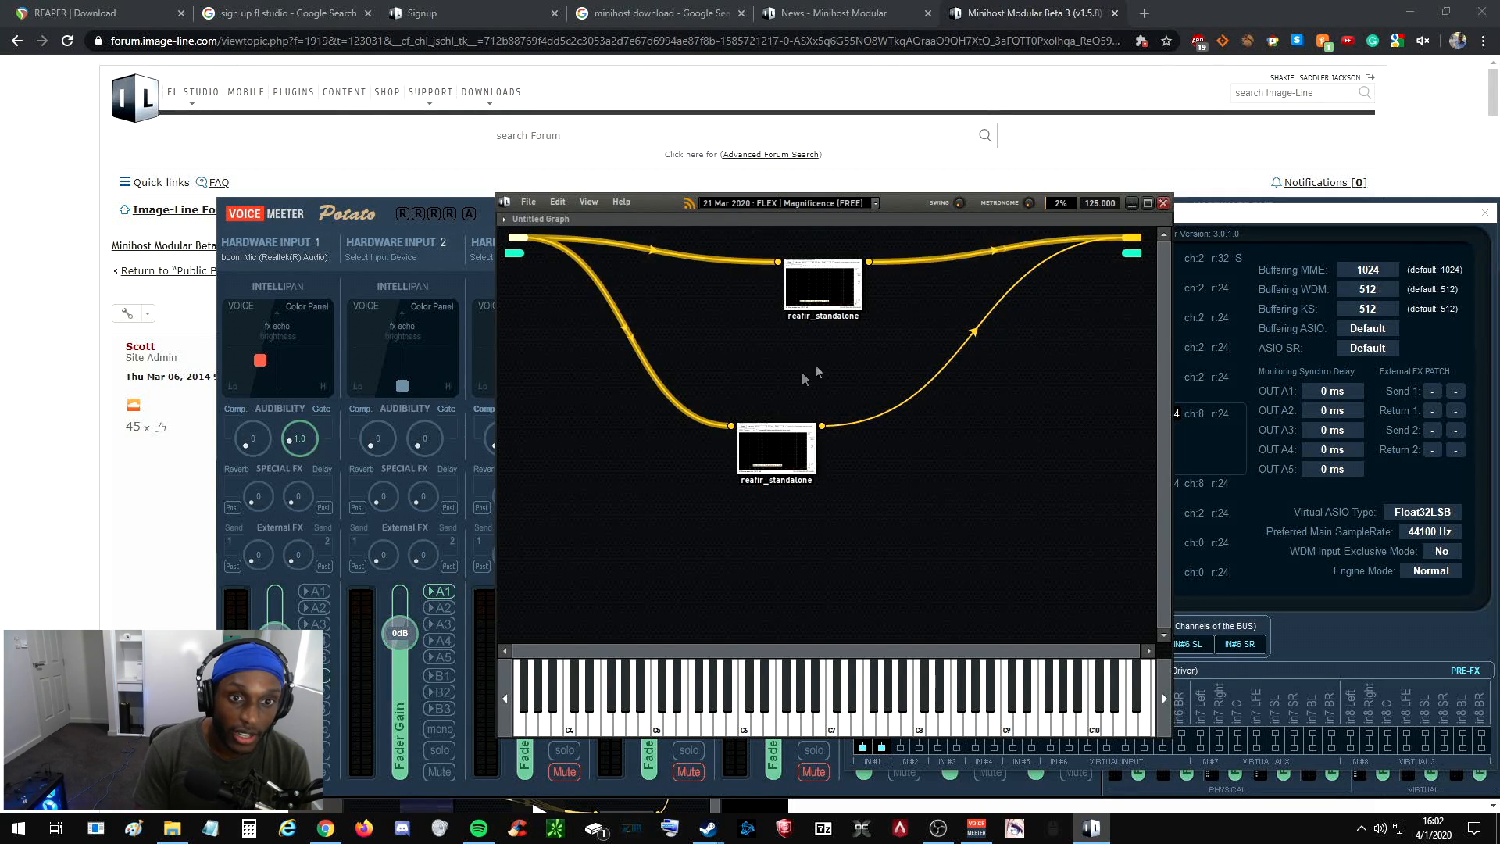
{"action": "left_click", "coordinate": [1277, 214]}
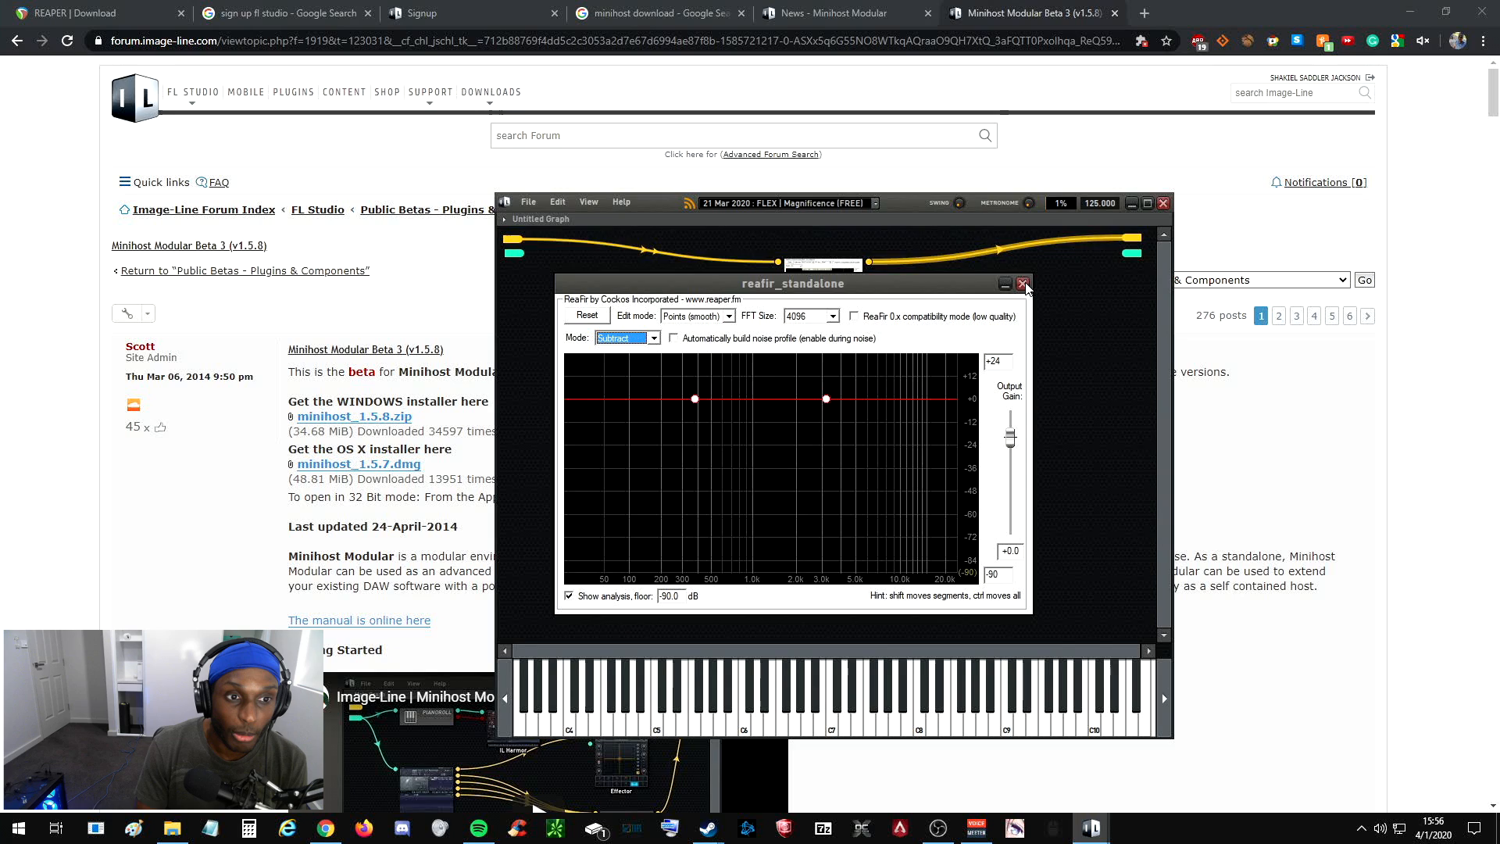
- Close the open reafir_standalone window and open the editor of the upper reafir_standalone module
{"action": "left_click", "coordinate": [1022, 284]}
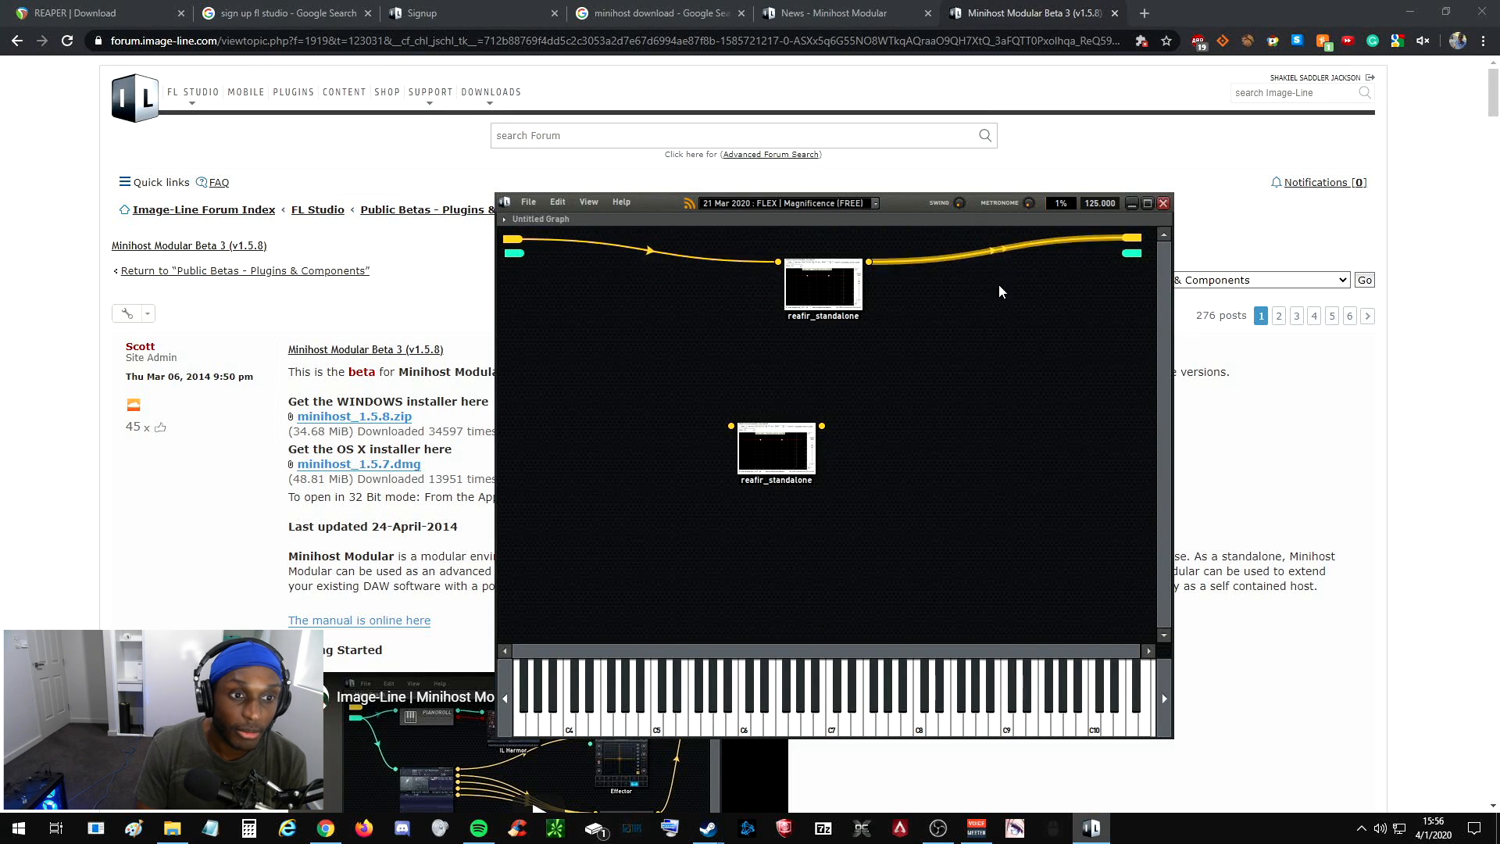
{"action": "double_click", "coordinate": [821, 298]}
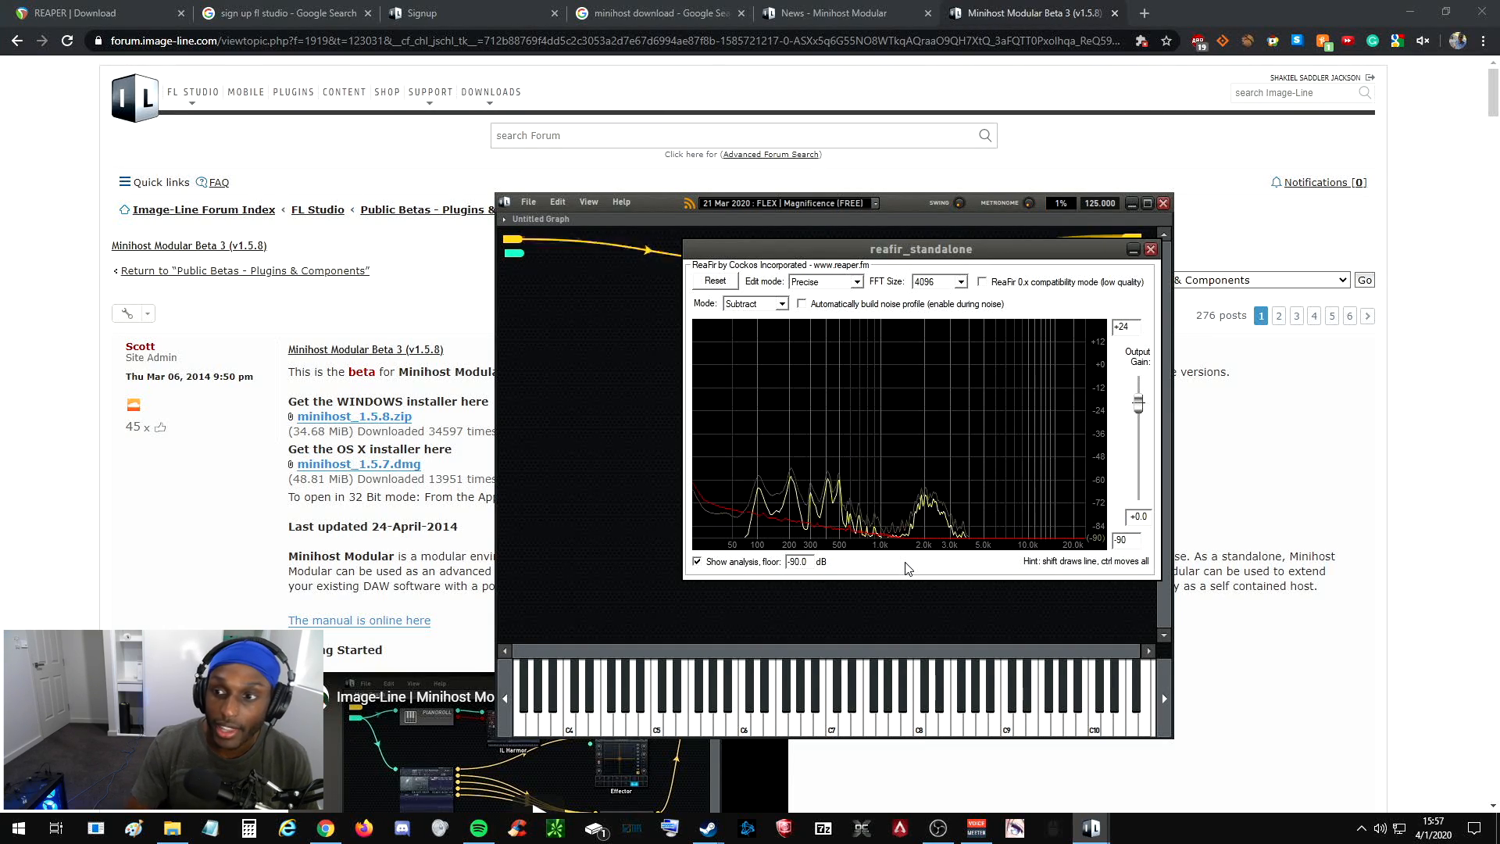
- Switch to Voicemeeter Potato and enable A1 routing on Hardware Input 1
{"action": "left_click", "coordinate": [974, 830]}
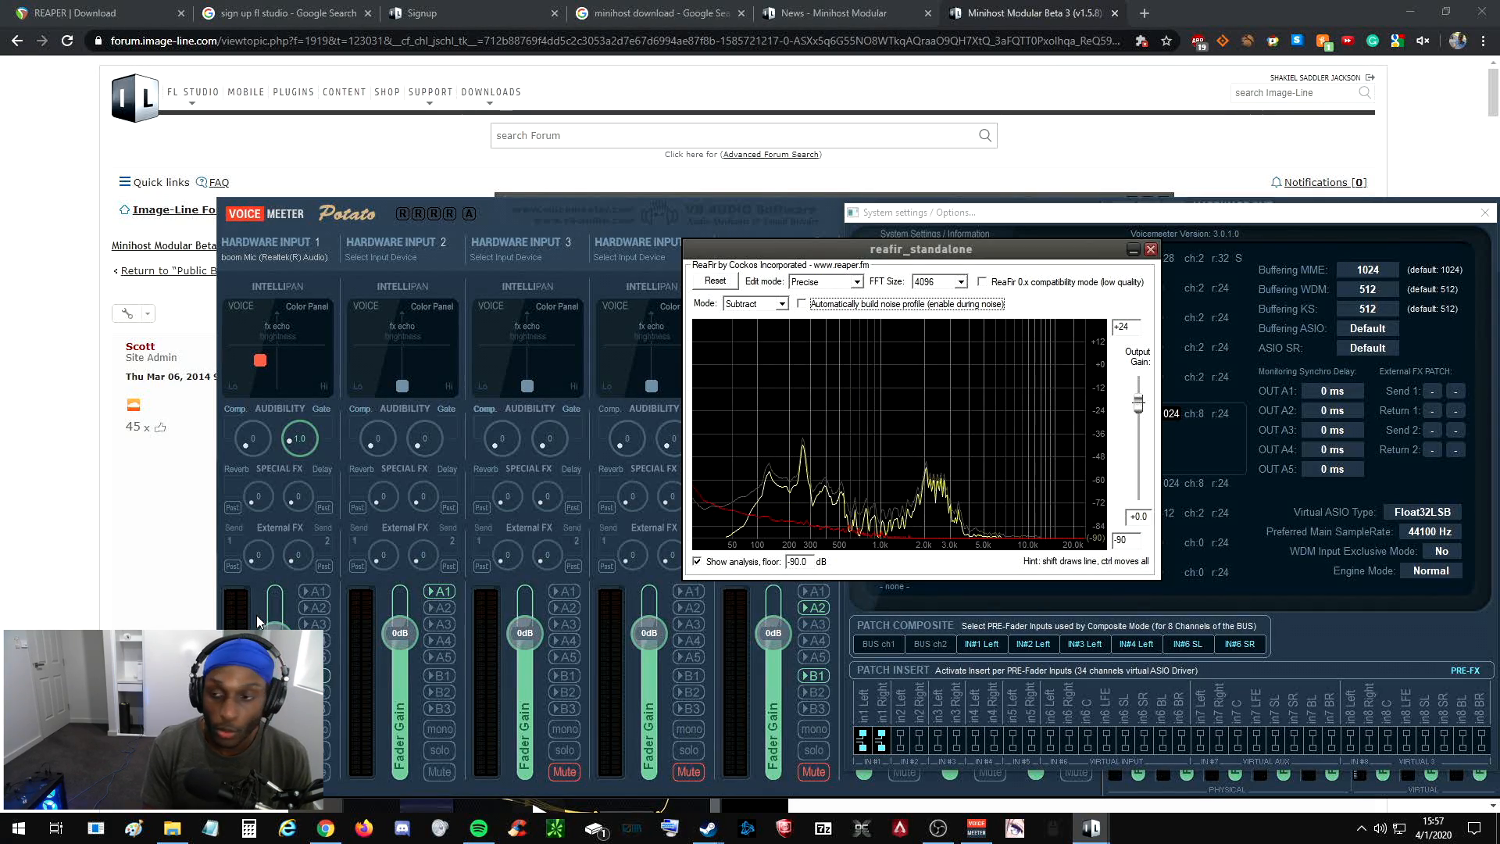
{"action": "left_click", "coordinate": [318, 594]}
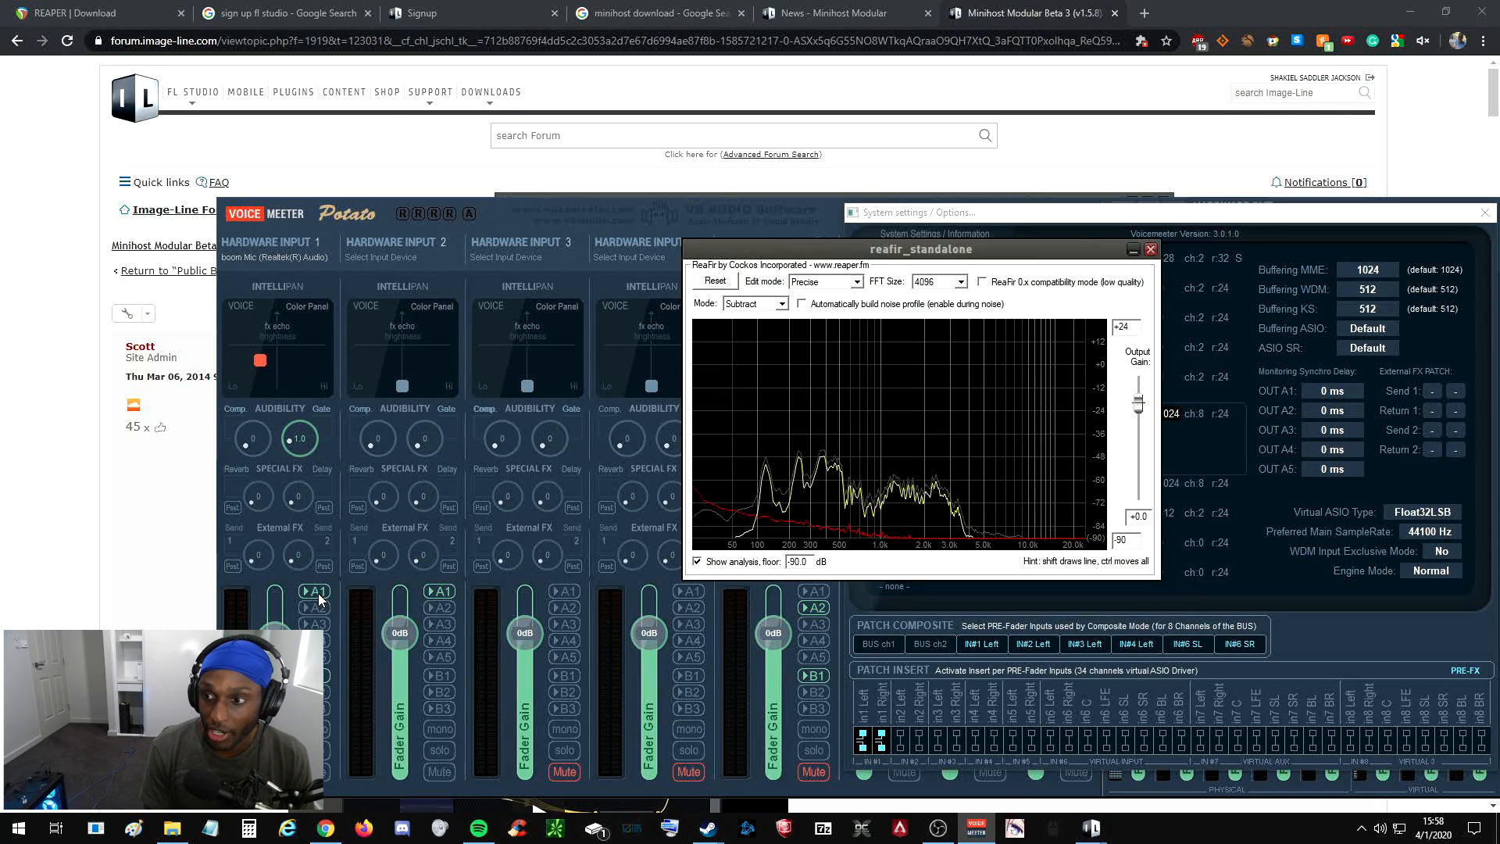